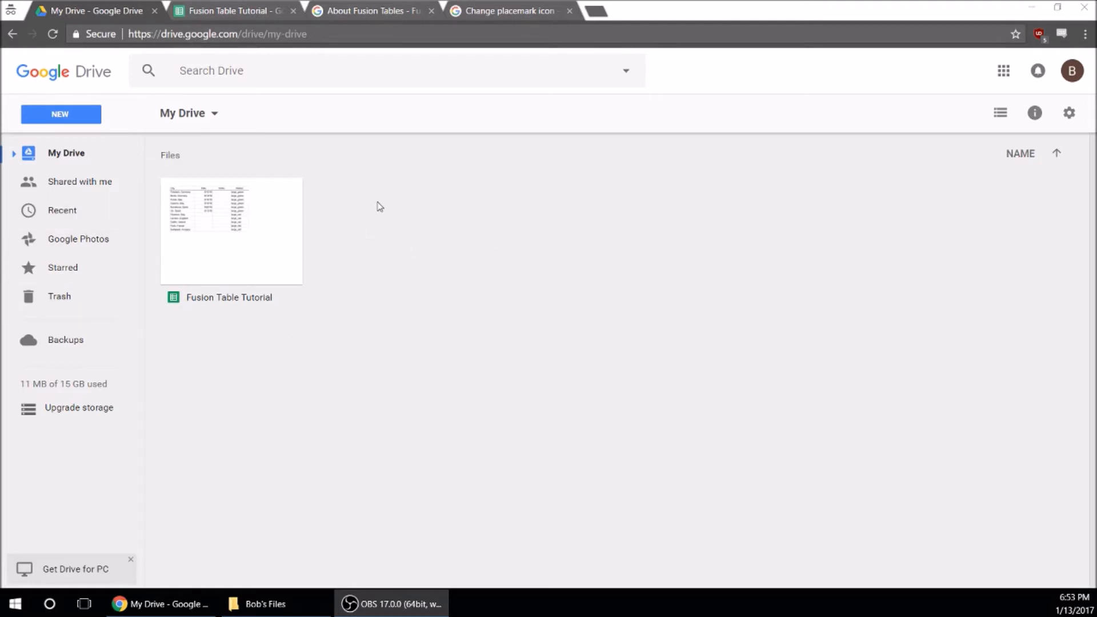
Examine the City, Date, Notes and Marker columns of the Fusion Table Tutorial spreadsheet, including the green and red marker rows.
click(220, 213)
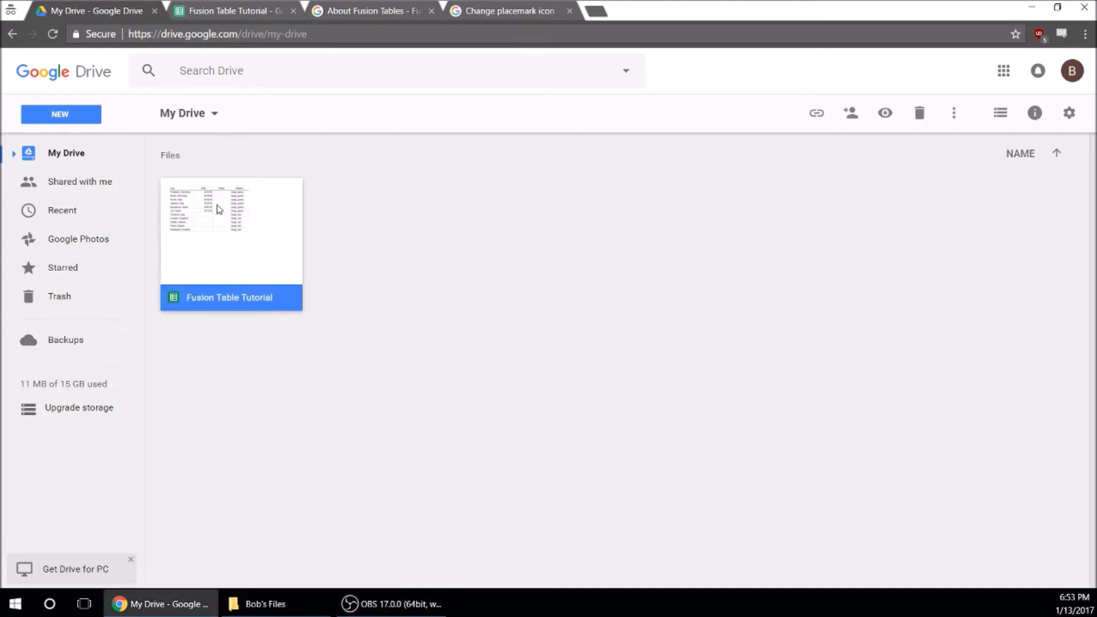
click(227, 13)
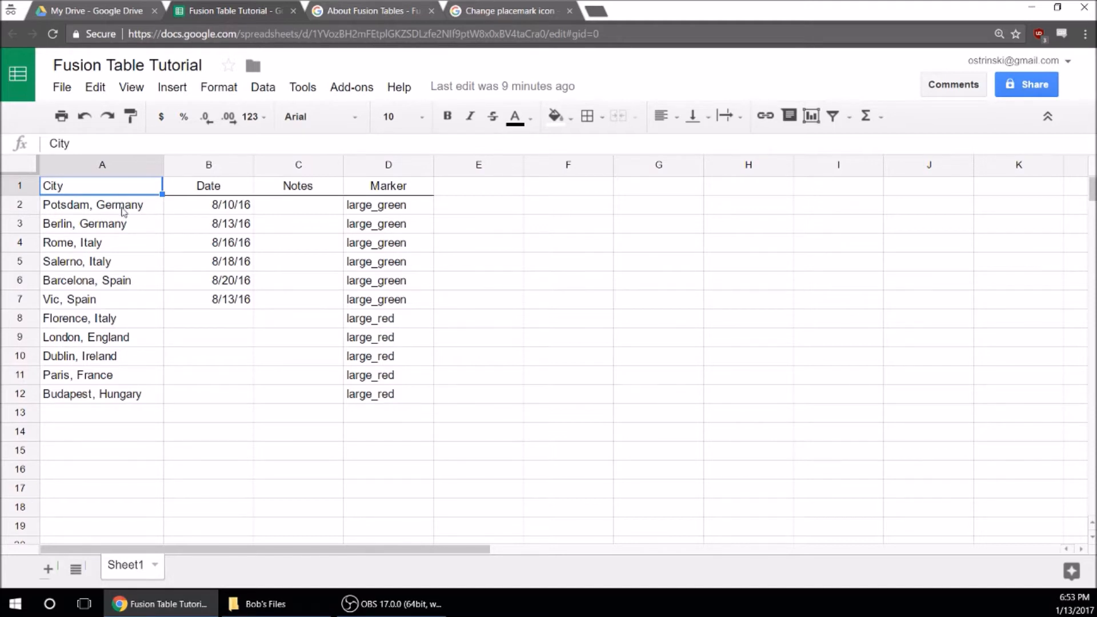
drag(125, 207, 180, 394)
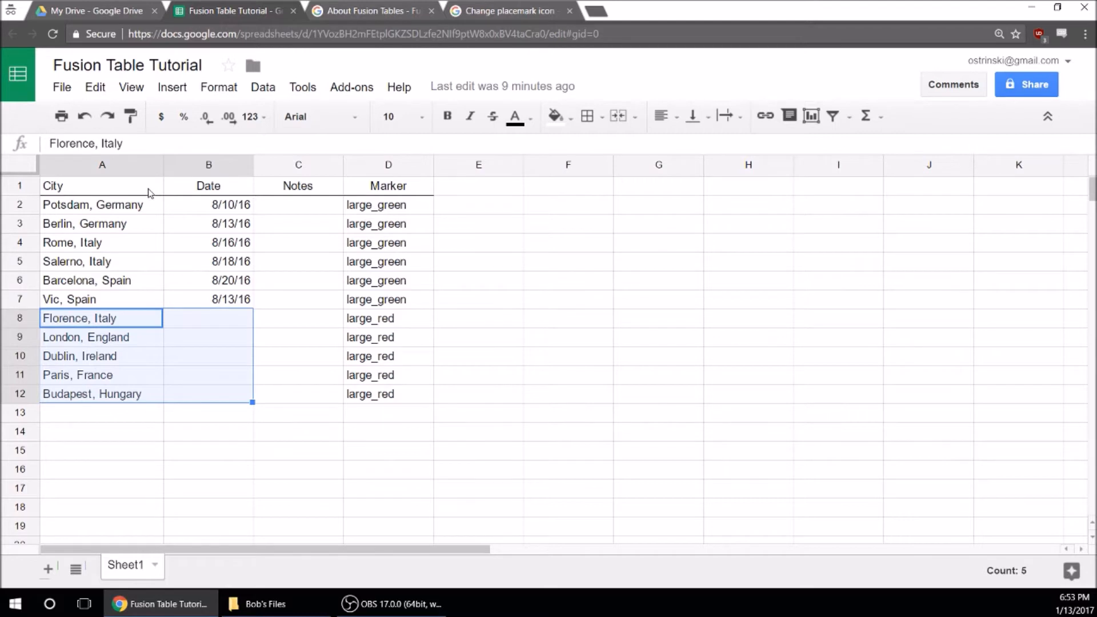
drag(149, 193, 126, 402)
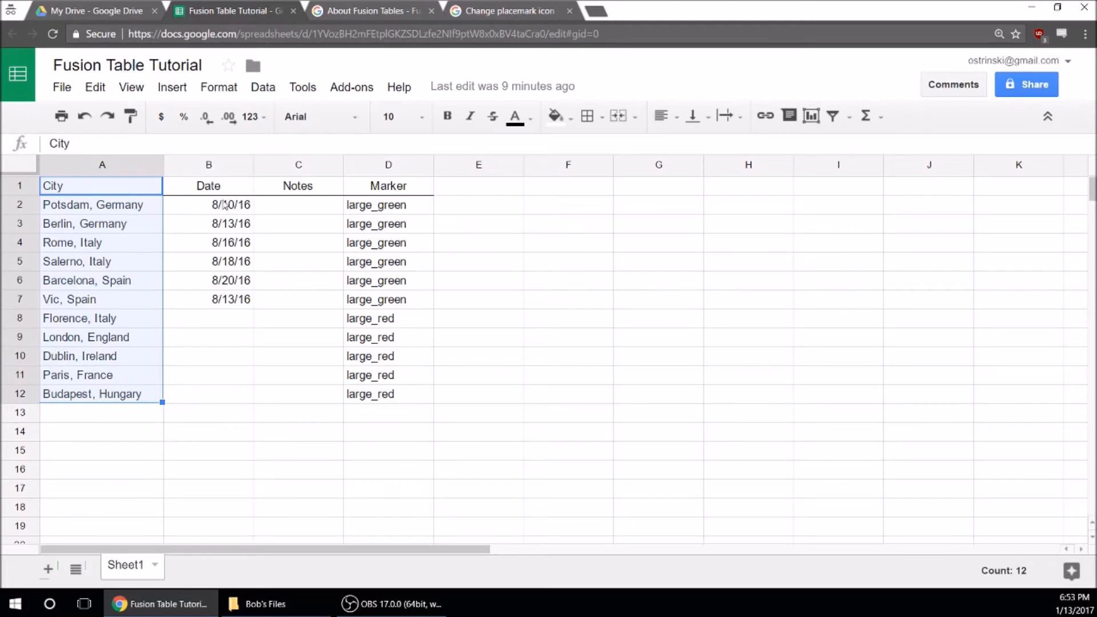
drag(230, 187, 284, 405)
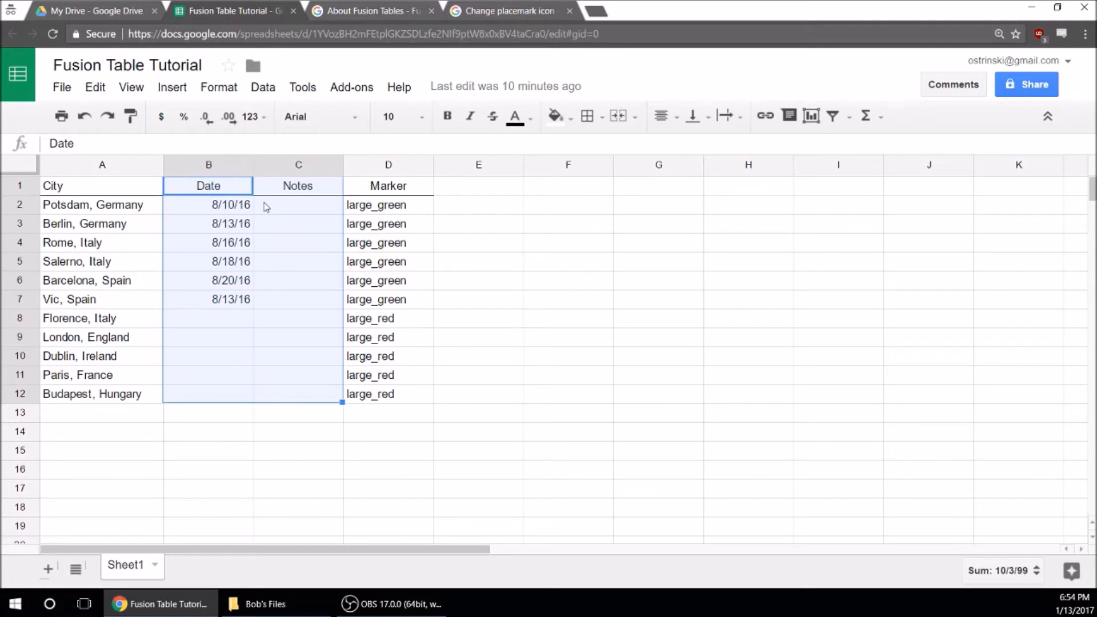
drag(376, 193, 360, 395)
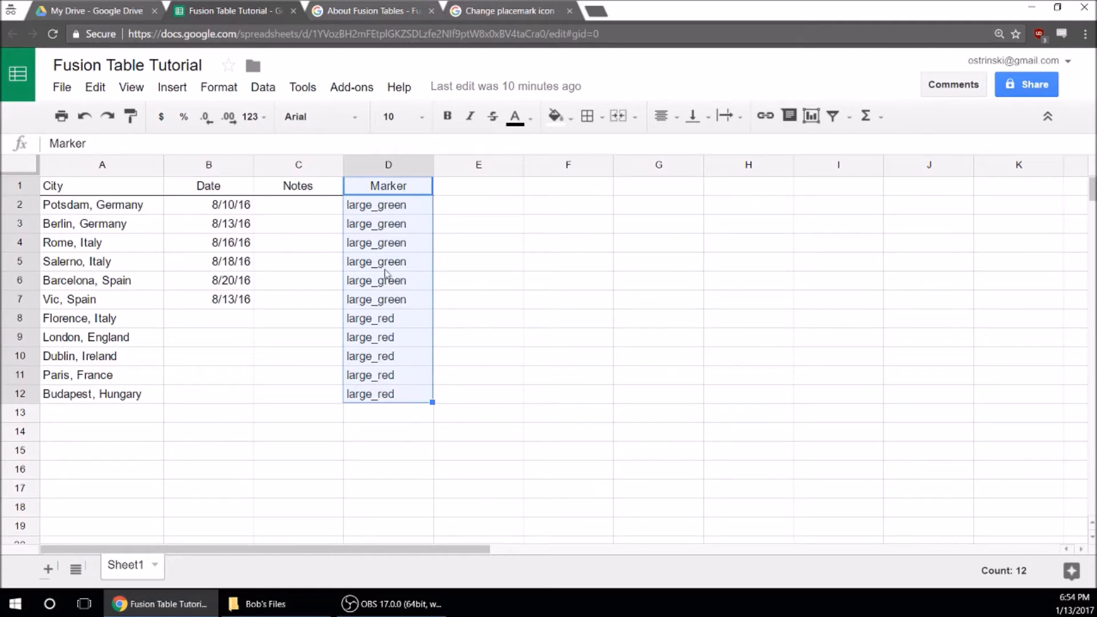
drag(388, 213, 390, 308)
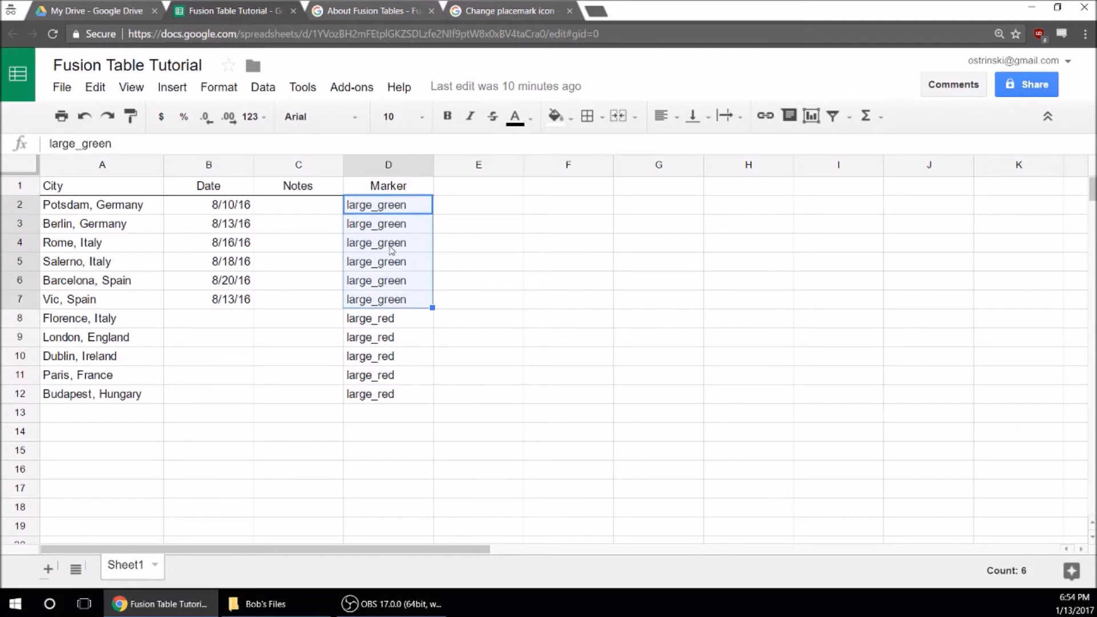
drag(376, 326, 370, 402)
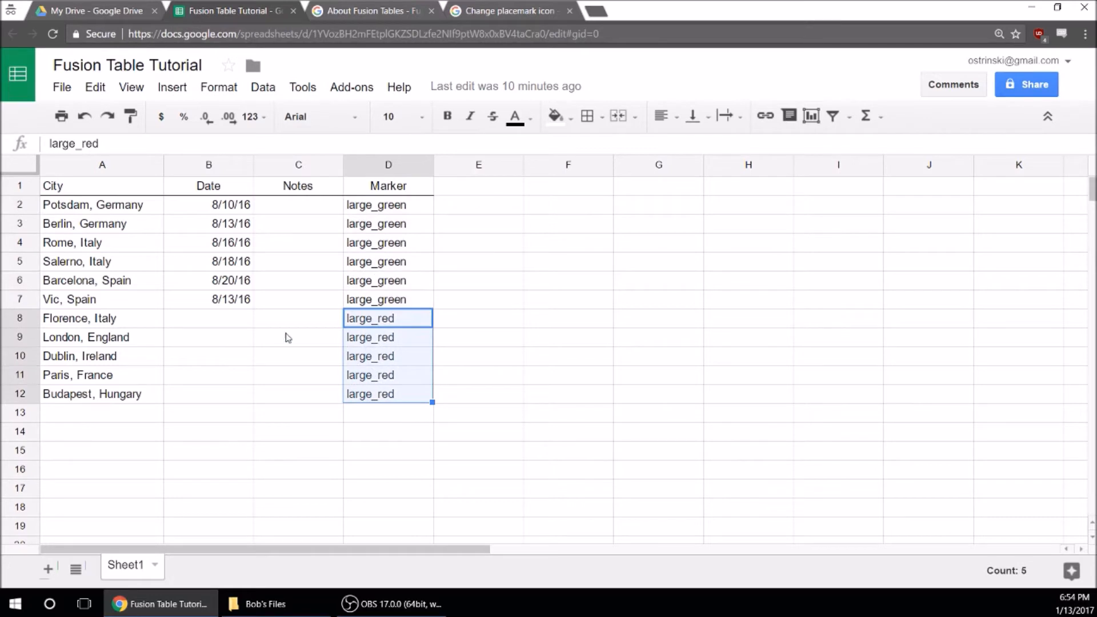
Look up the icon names of the cyclist and the large red and green pins in the placemark icon help, and return to the spreadsheet.
click(479, 11)
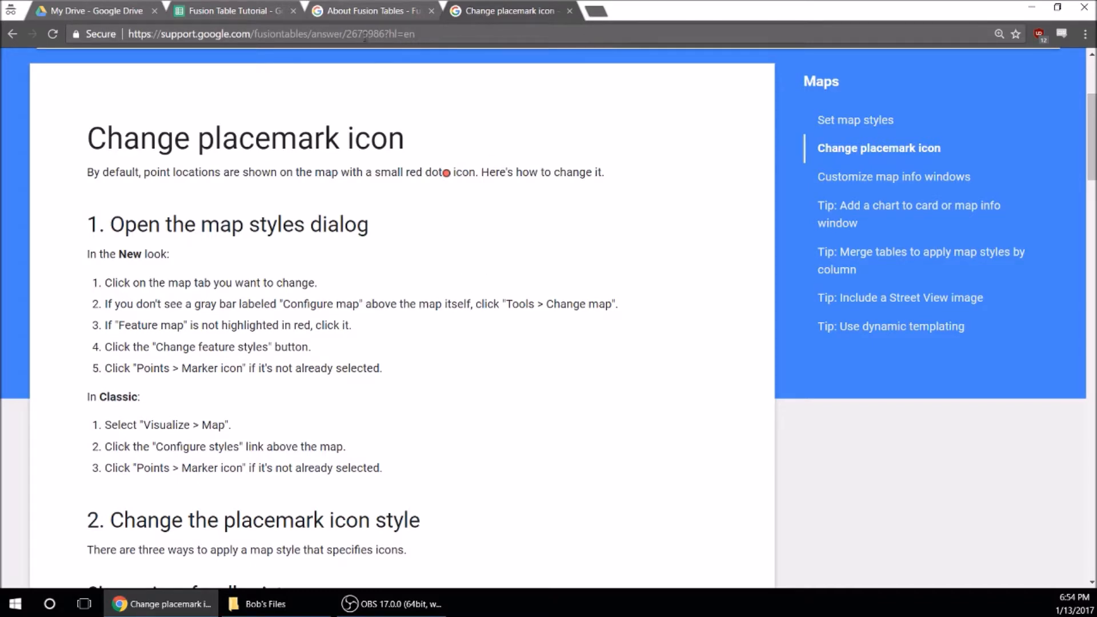
scroll(452, 342, down, 10)
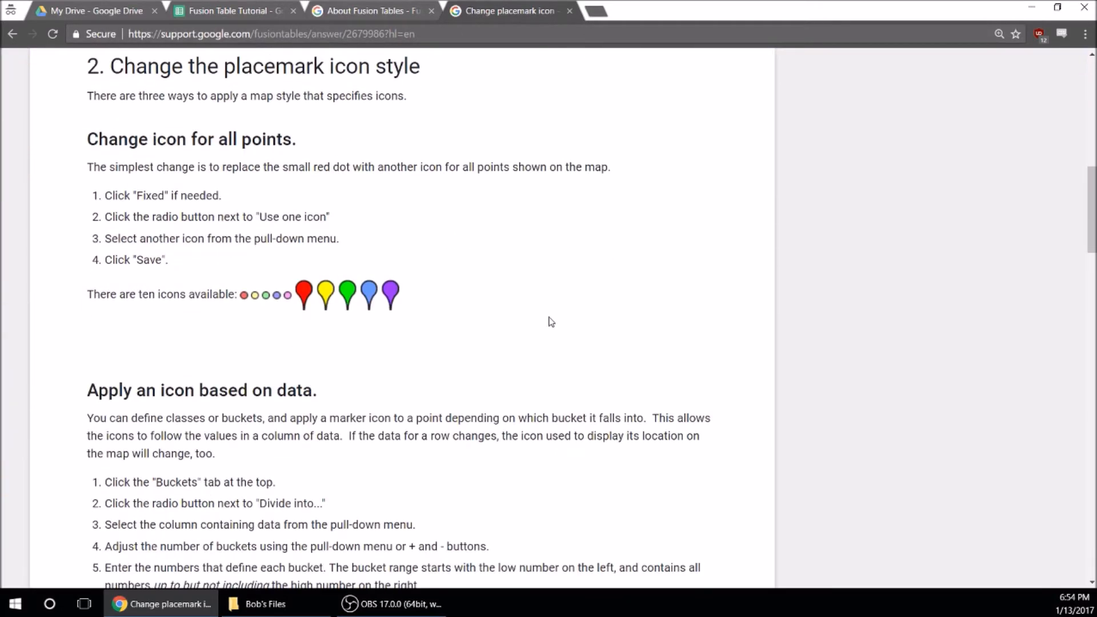
scroll(616, 321, down, 10)
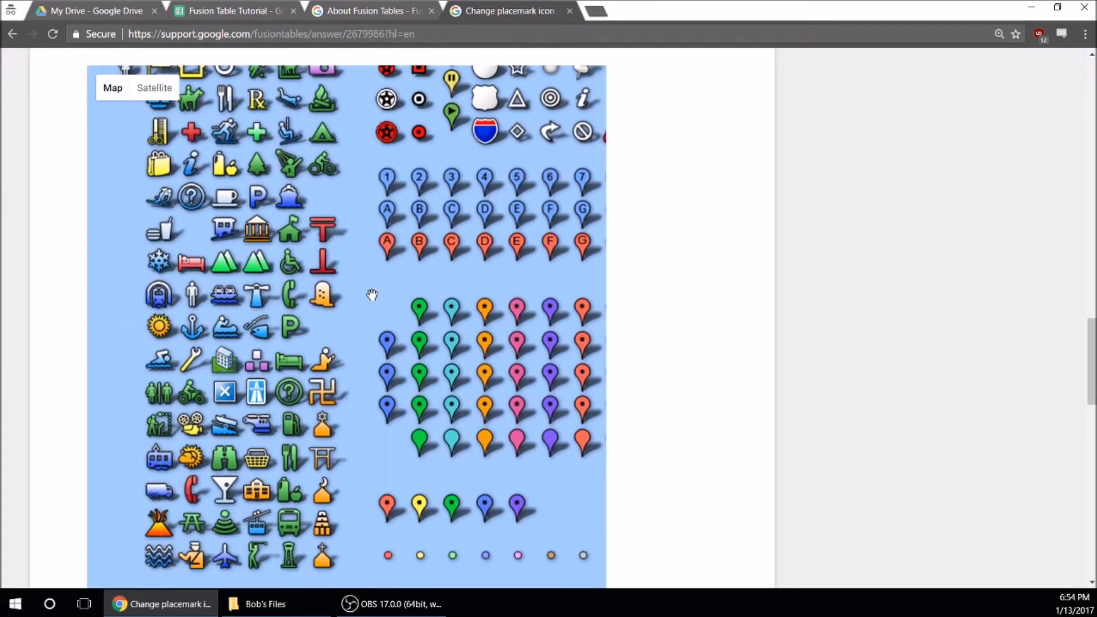
scroll(354, 273, down, 1)
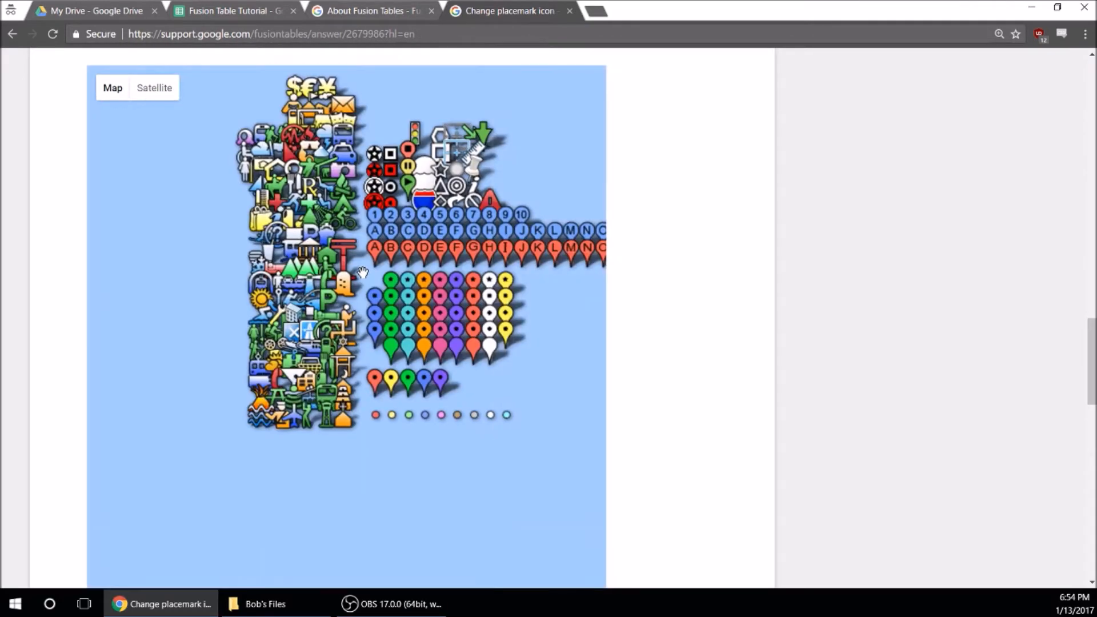
scroll(316, 260, up, 1)
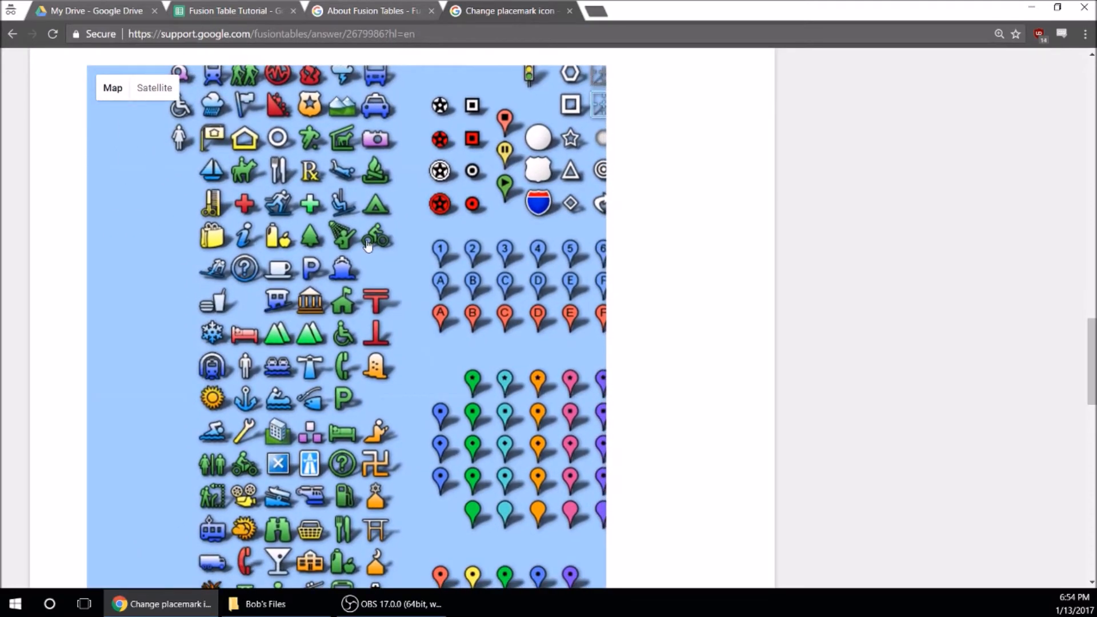
click(376, 234)
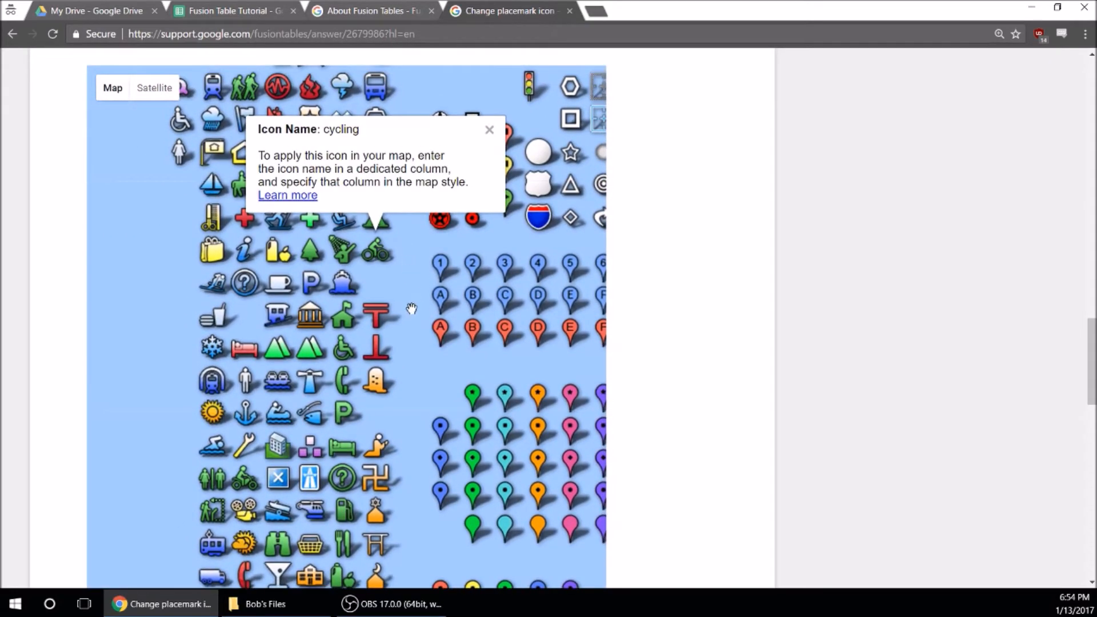
drag(412, 310, 292, 166)
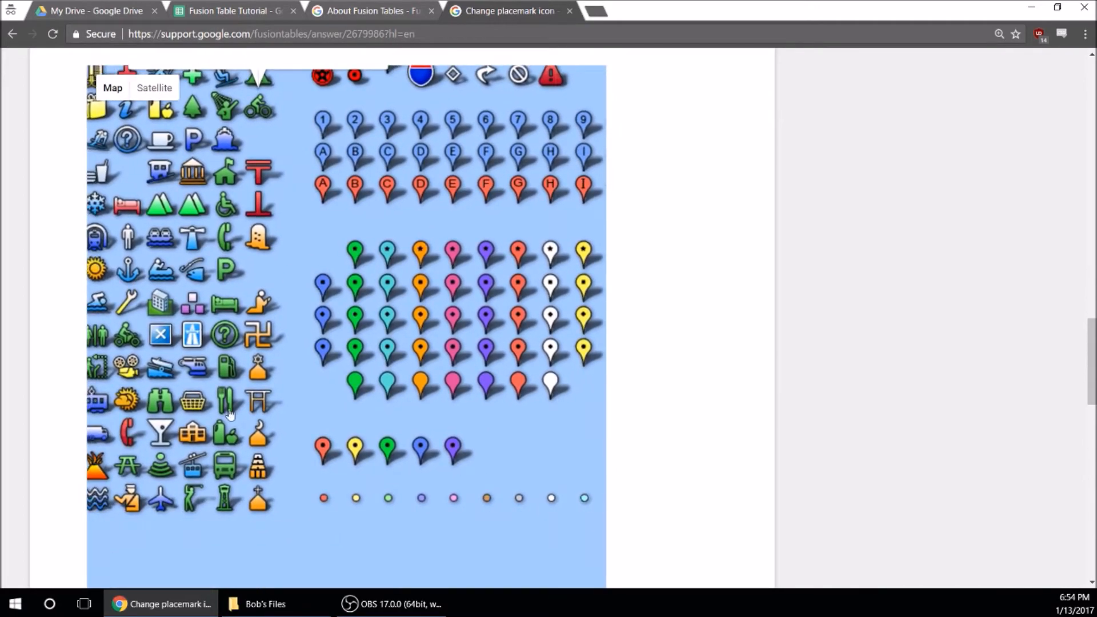
click(325, 452)
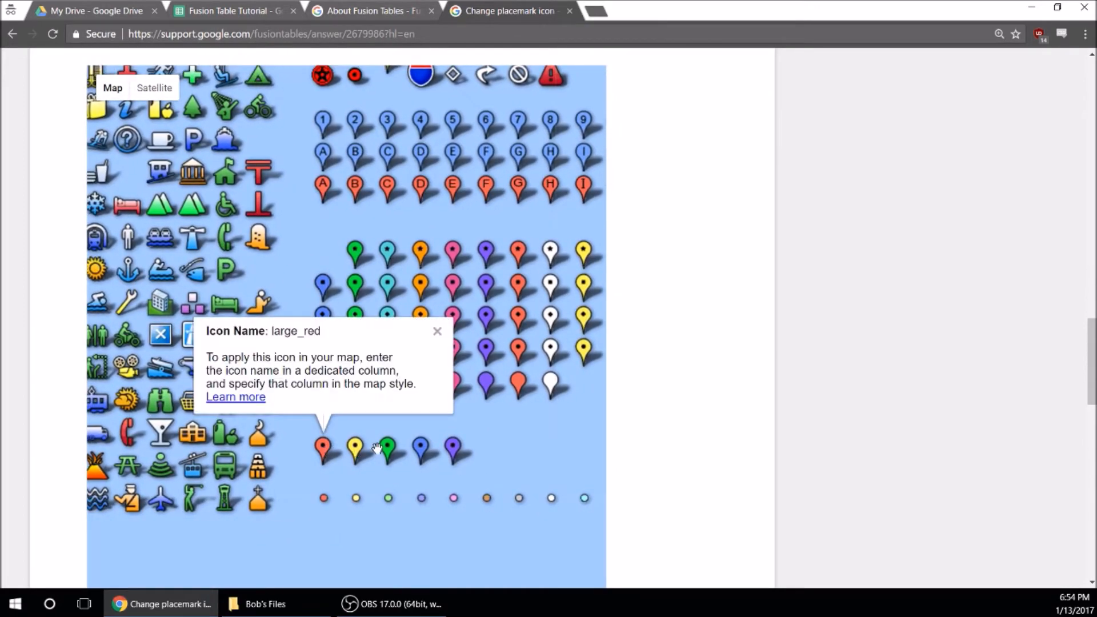
click(387, 452)
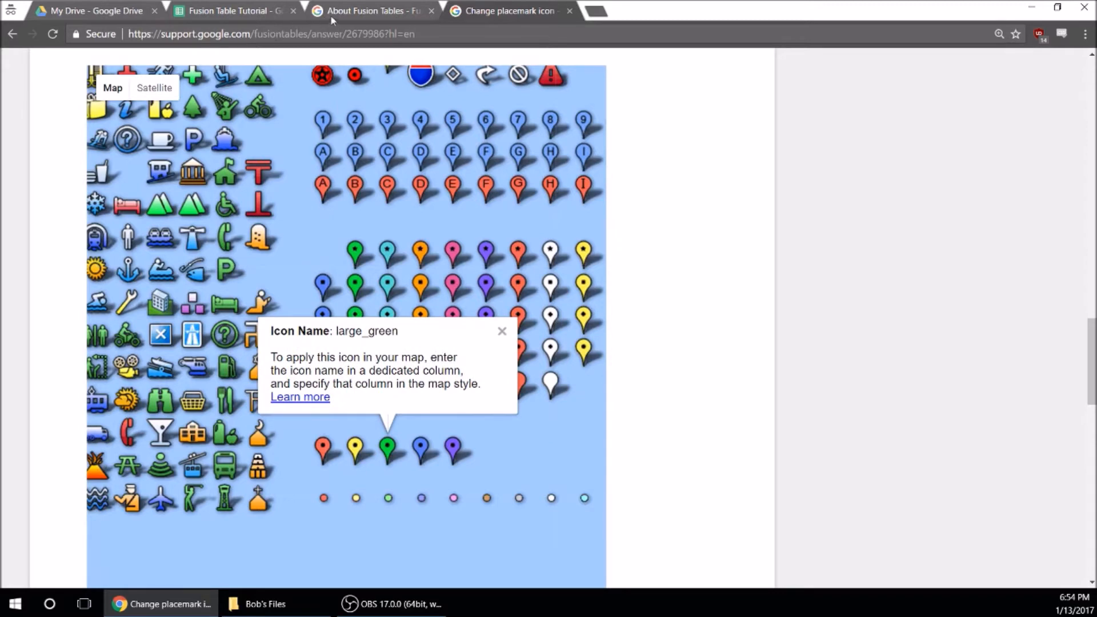
click(273, 13)
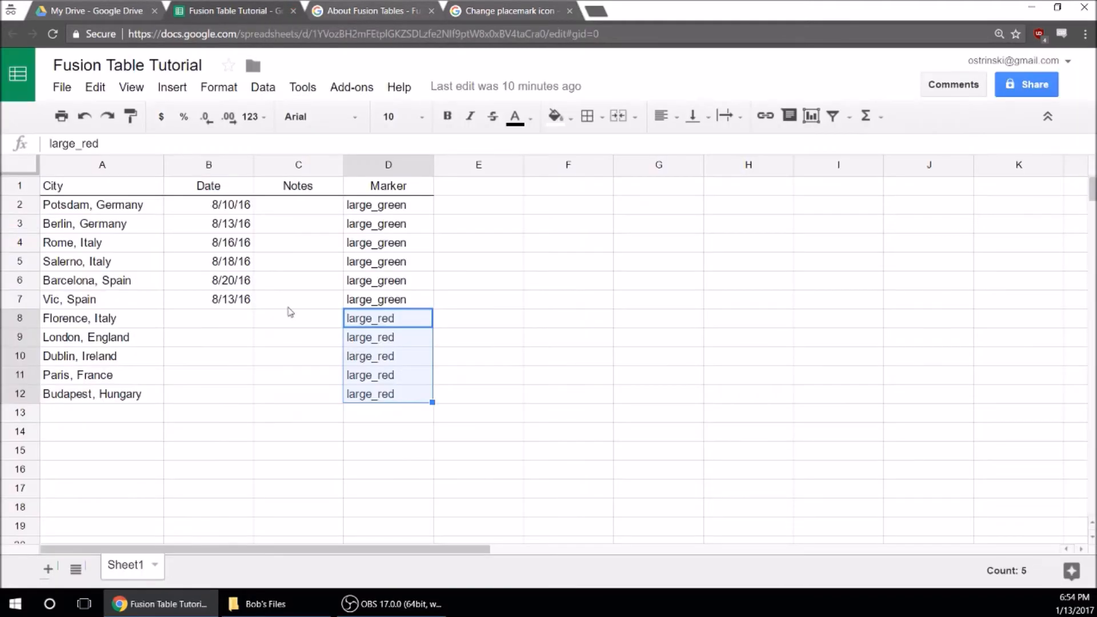
click(122, 193)
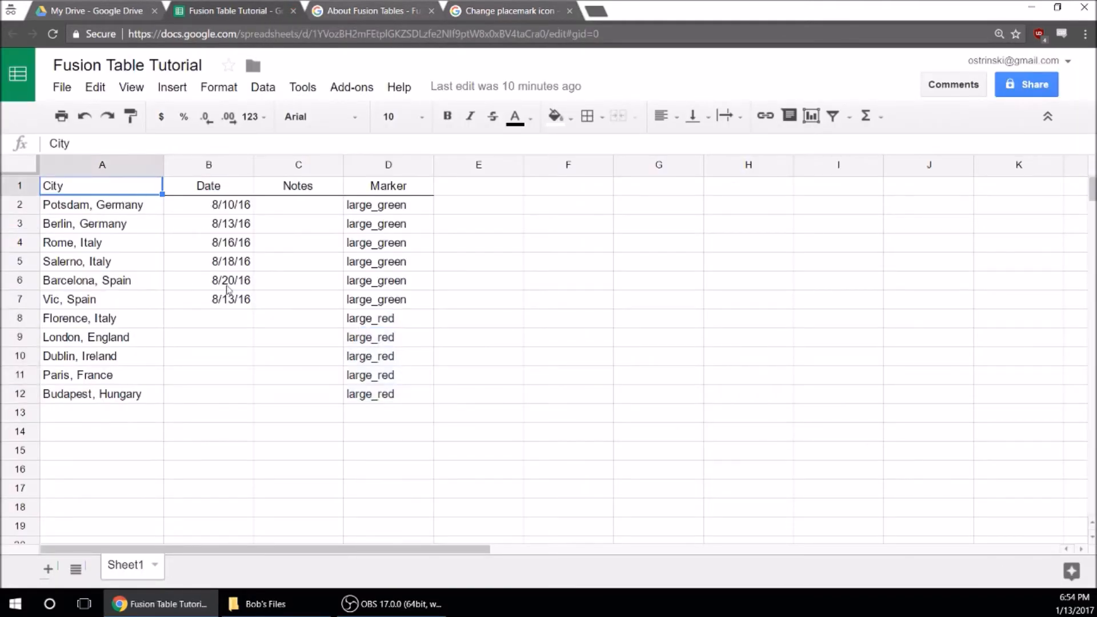
Create a fusion table by importing the Google spreadsheet Fusion Table Tutorial, keeping row 1 as column names and the default table details.
click(352, 12)
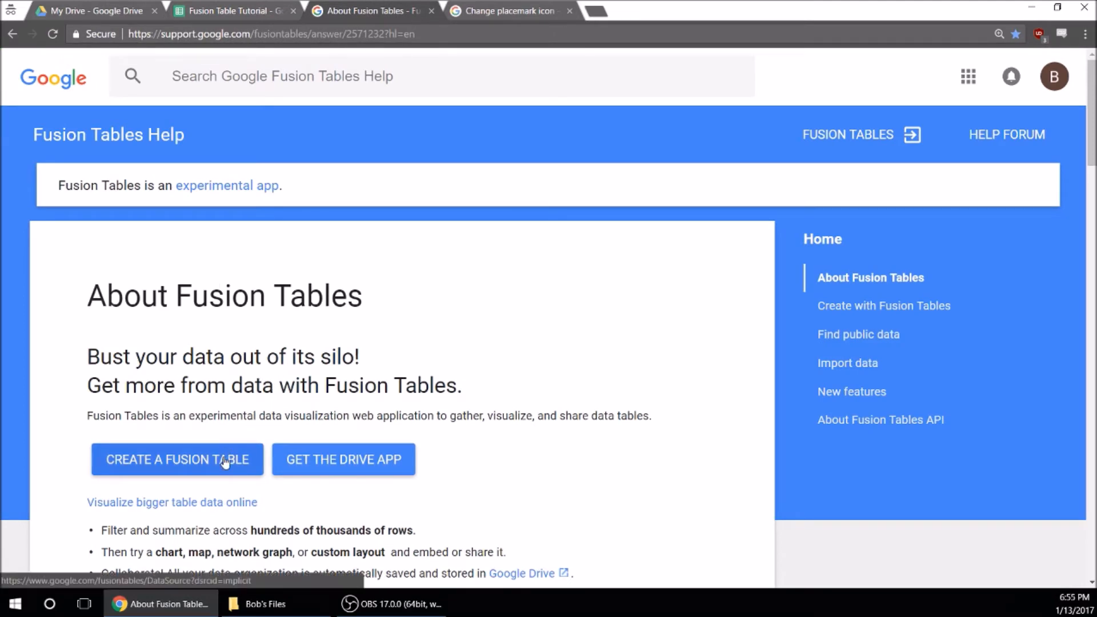
click(190, 459)
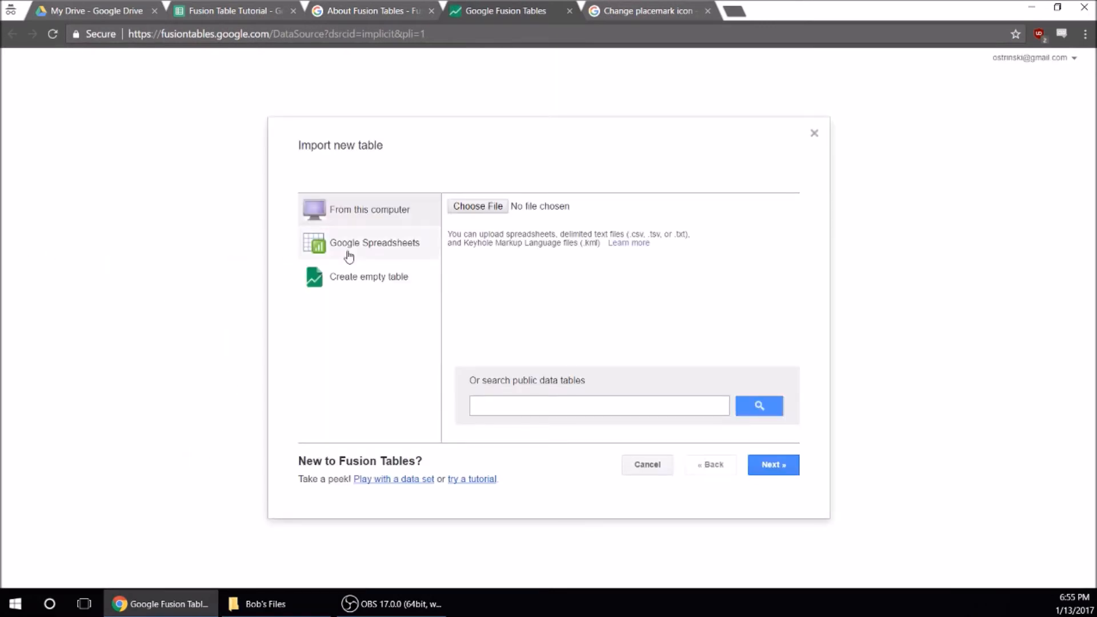
click(316, 251)
click(365, 332)
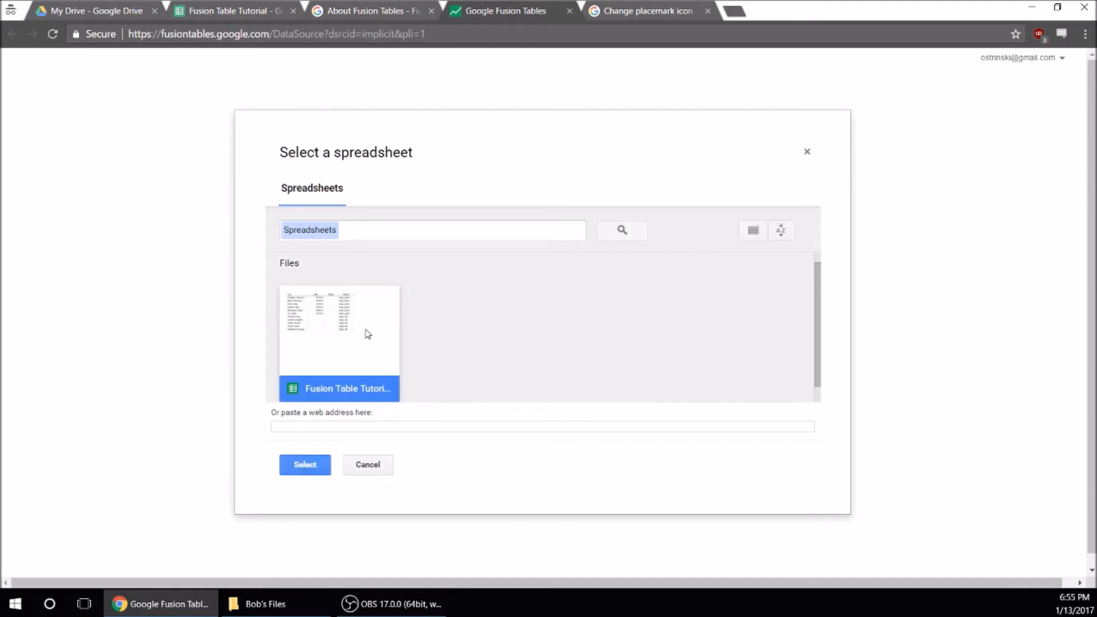
click(306, 465)
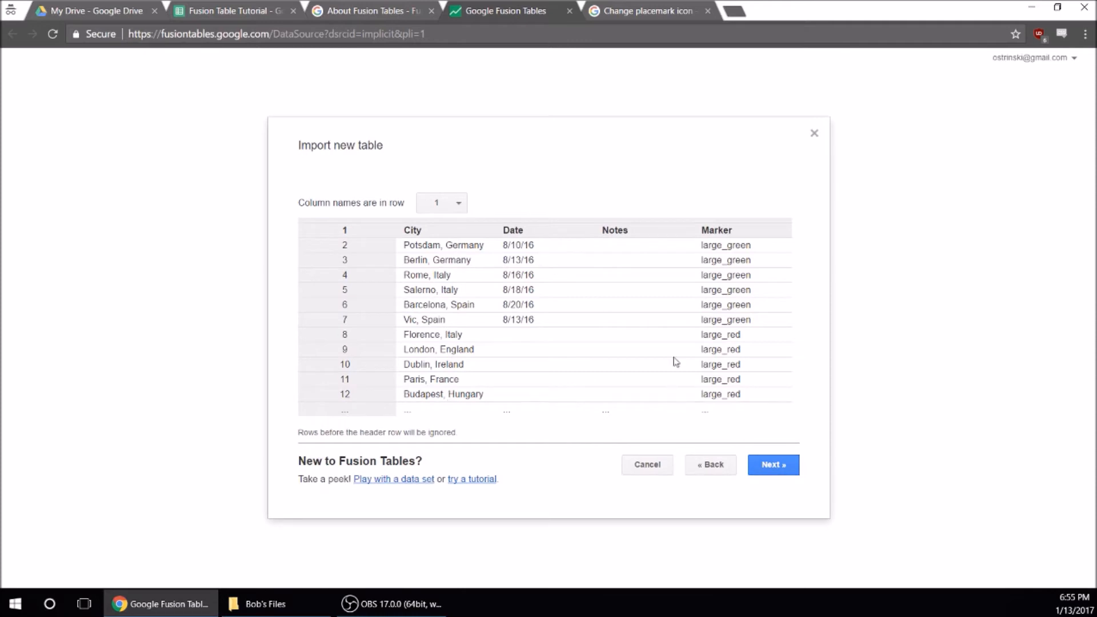
click(775, 468)
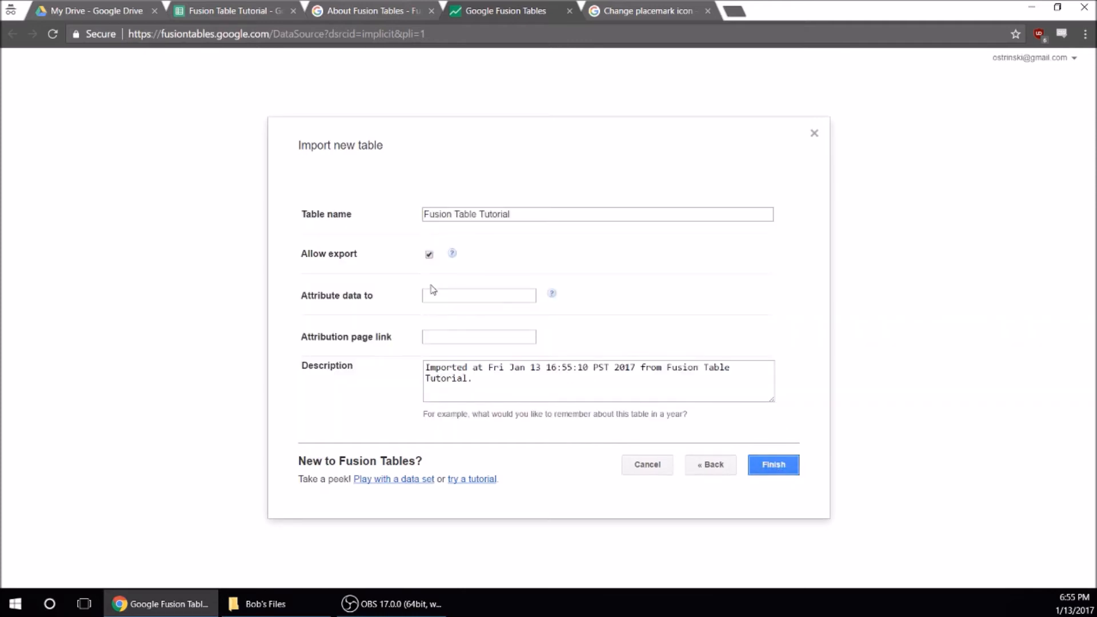
click(767, 465)
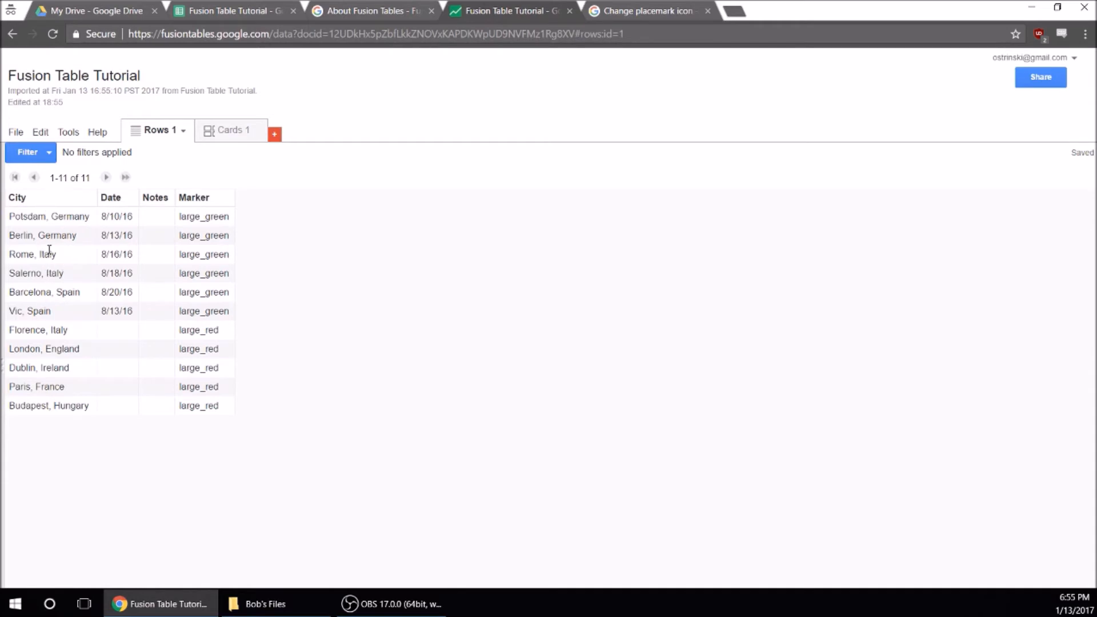
Set the City column's type to Location, save the column changes and reload the table.
click(40, 132)
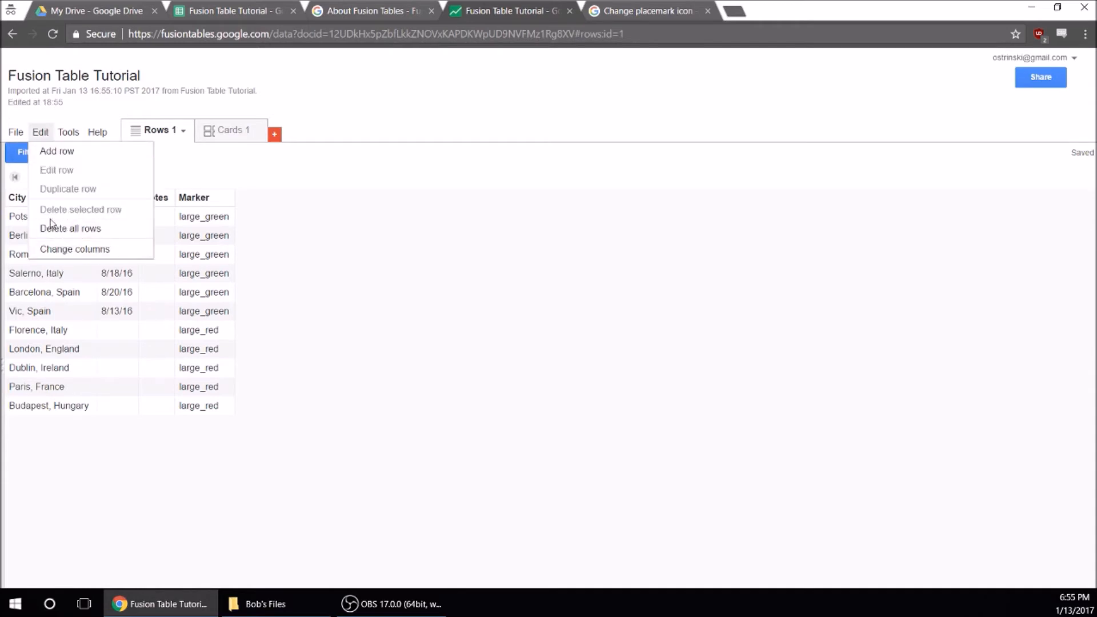
click(57, 249)
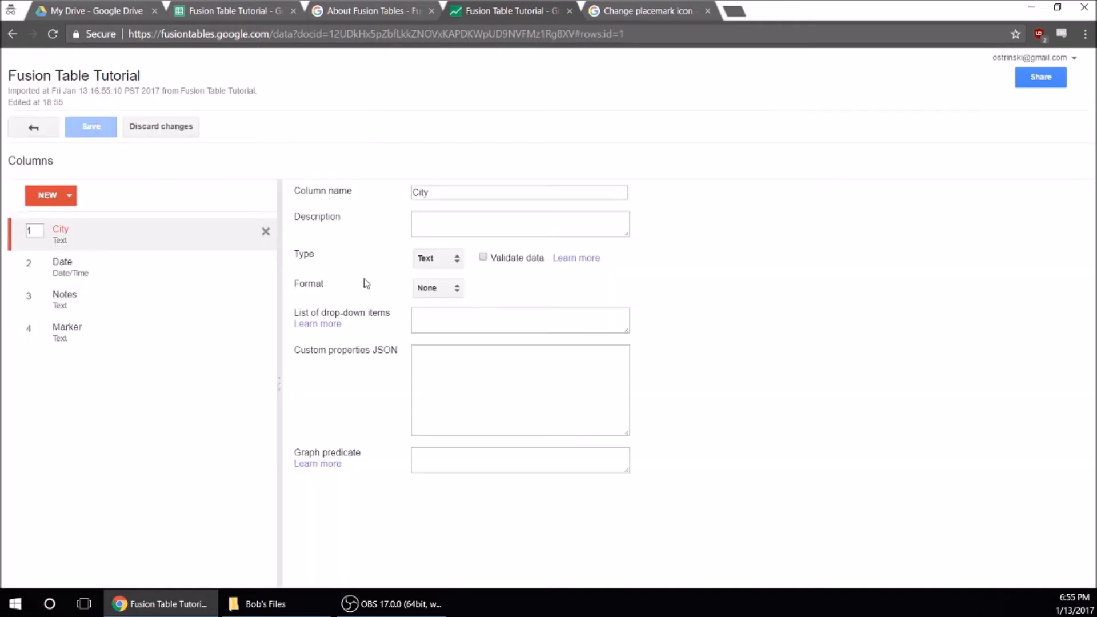
click(455, 266)
click(448, 298)
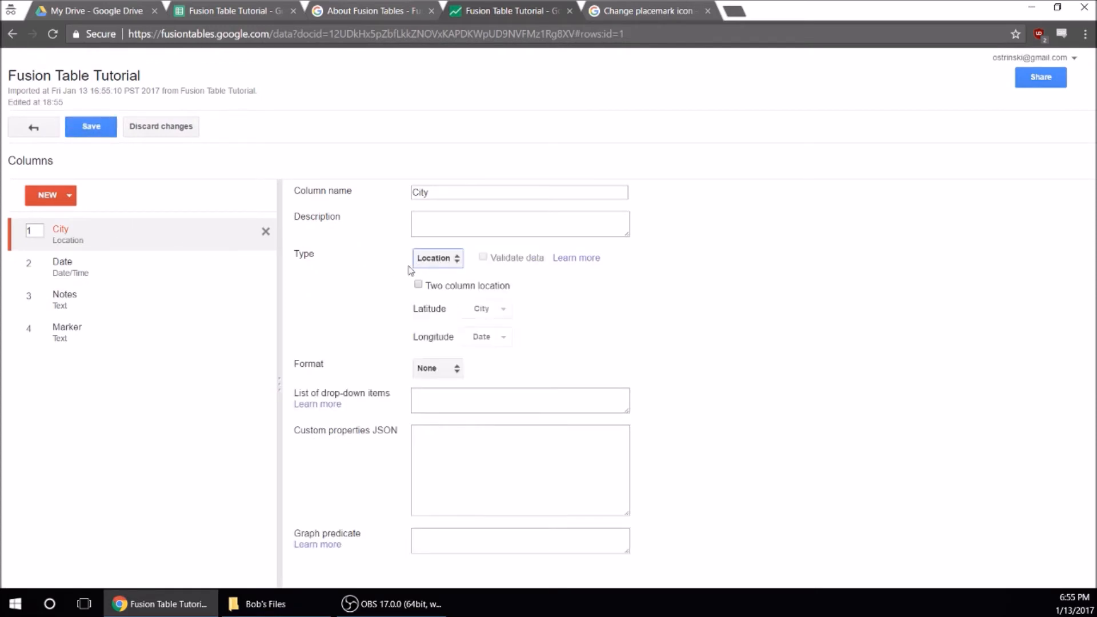
click(124, 280)
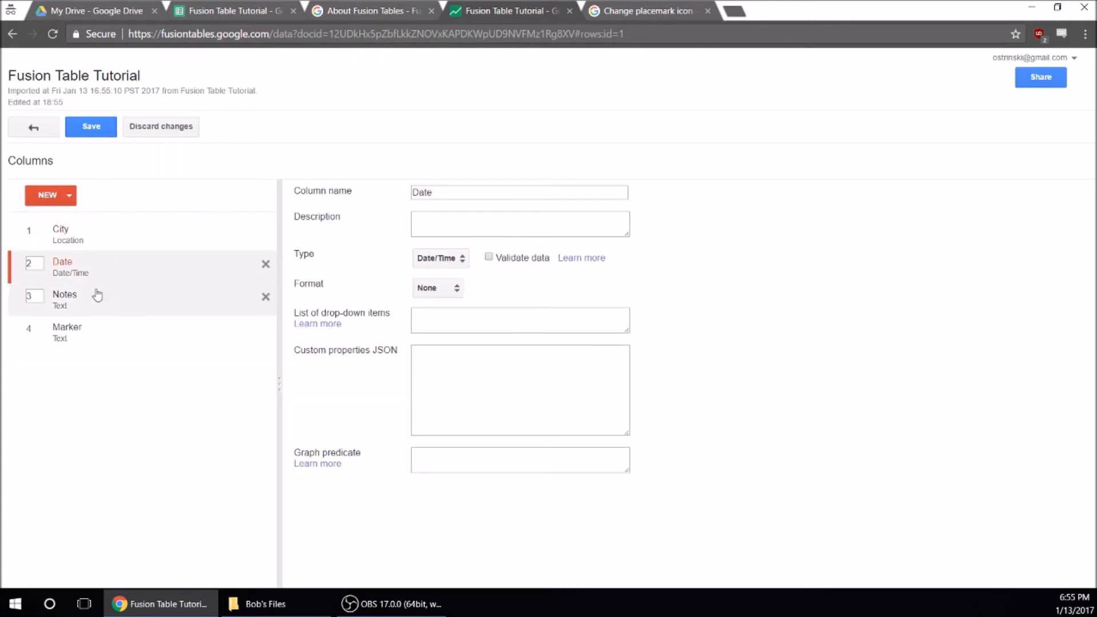
click(85, 130)
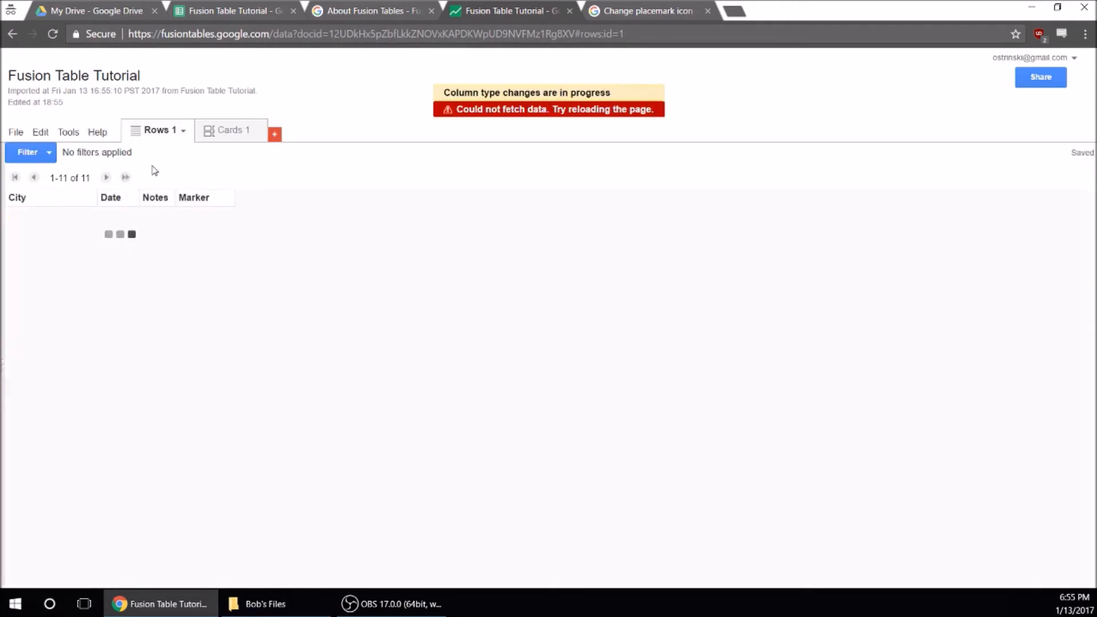
click(251, 32)
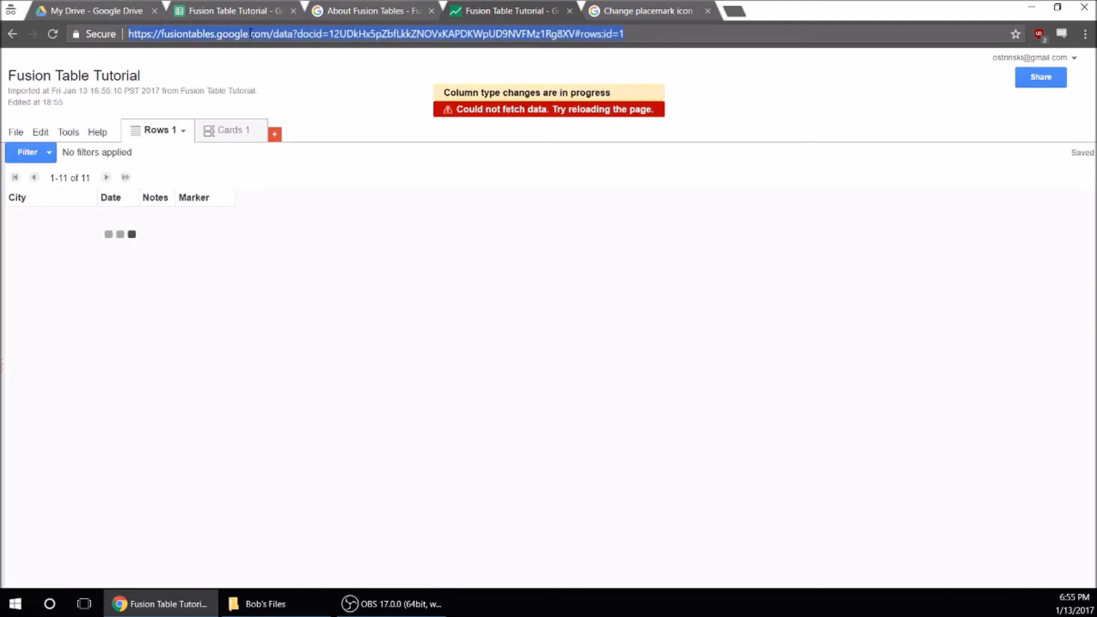
key(Return)
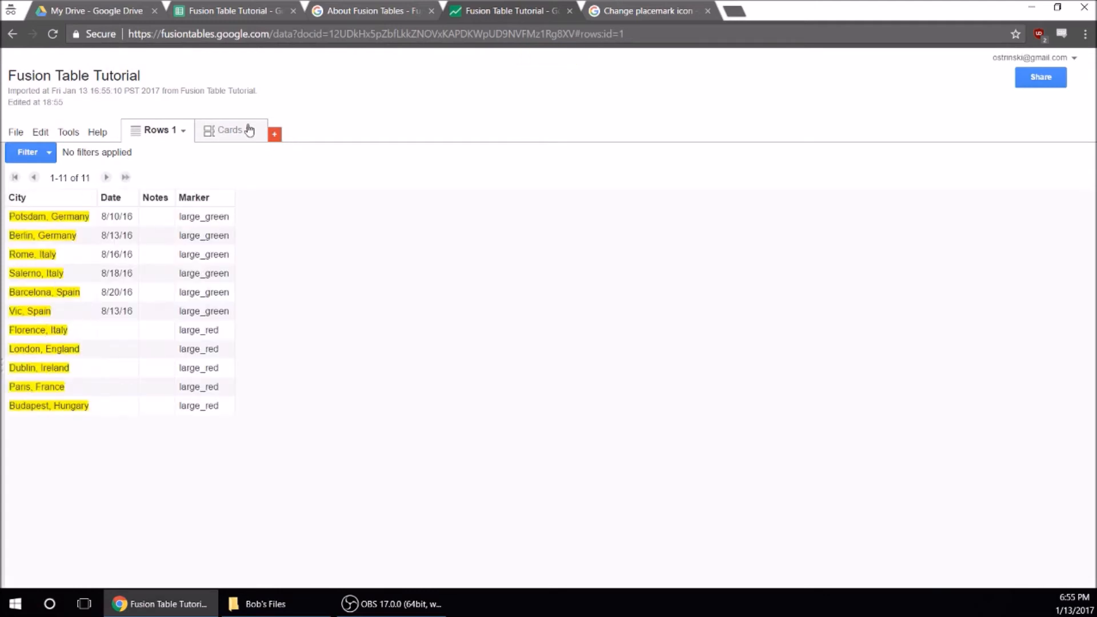
Add a map view to the table that plots the locations from the City column.
click(275, 135)
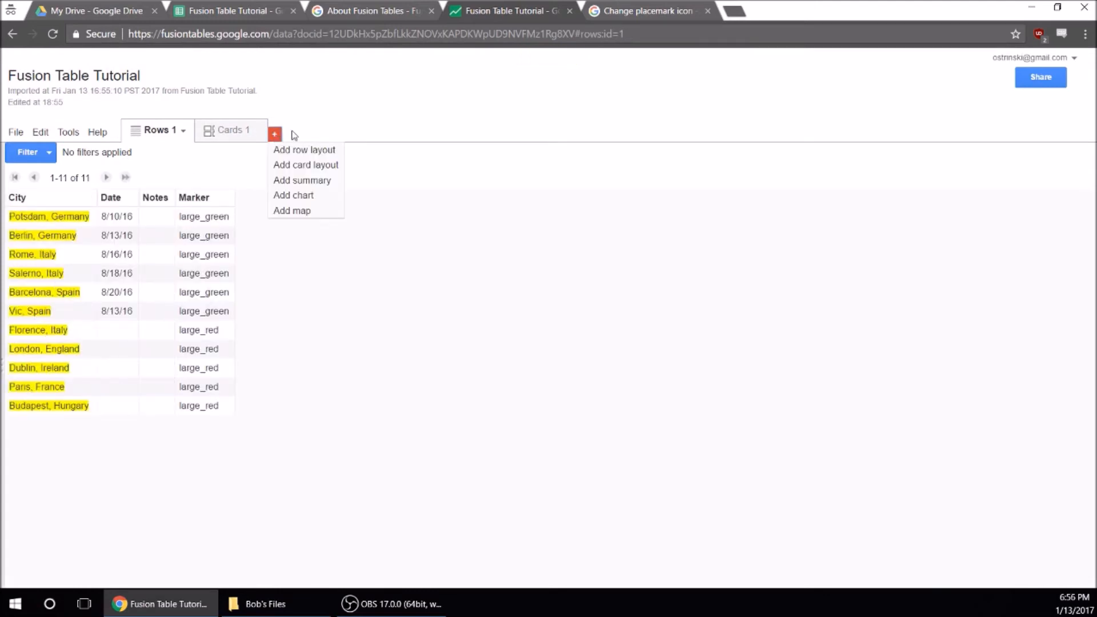
click(295, 213)
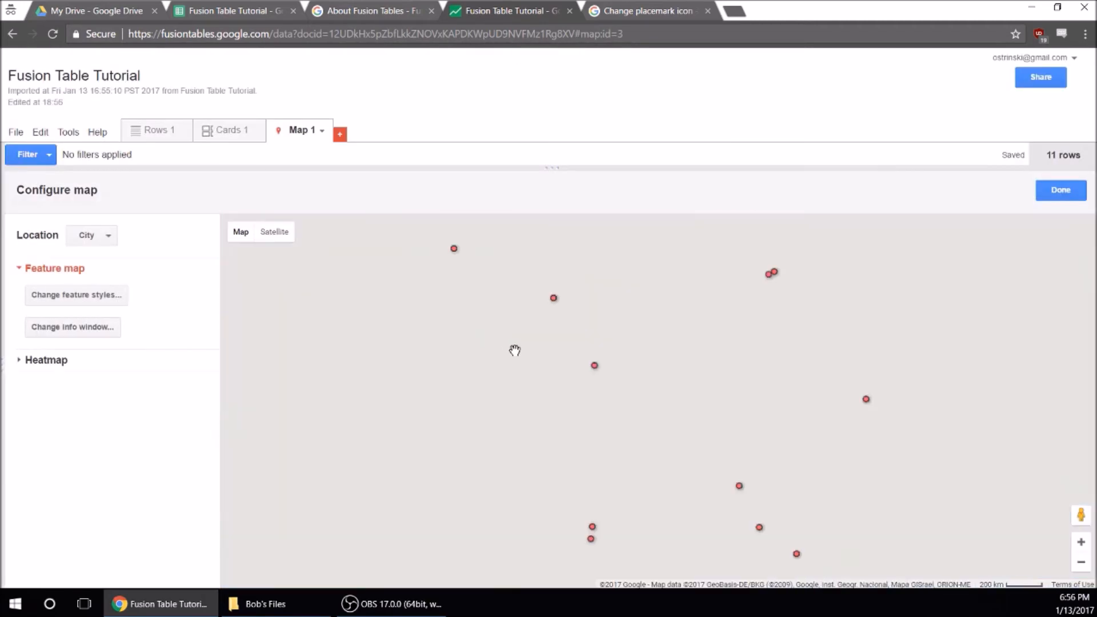
drag(541, 381, 474, 370)
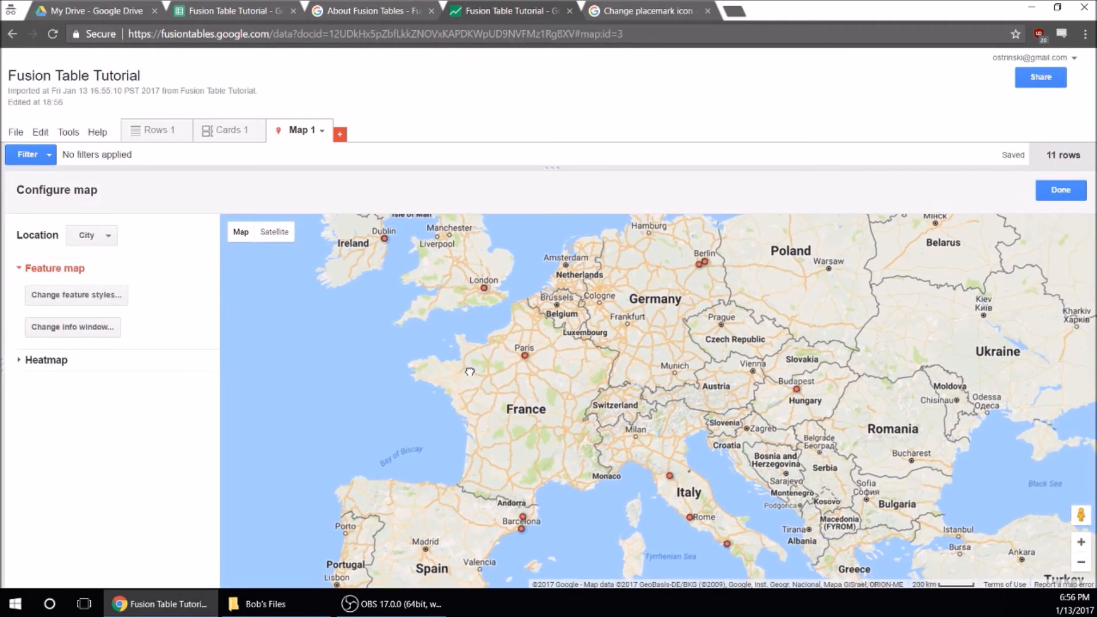
Inspect the plotted city markers across Europe, including the two close together around Berlin.
drag(594, 329, 567, 360)
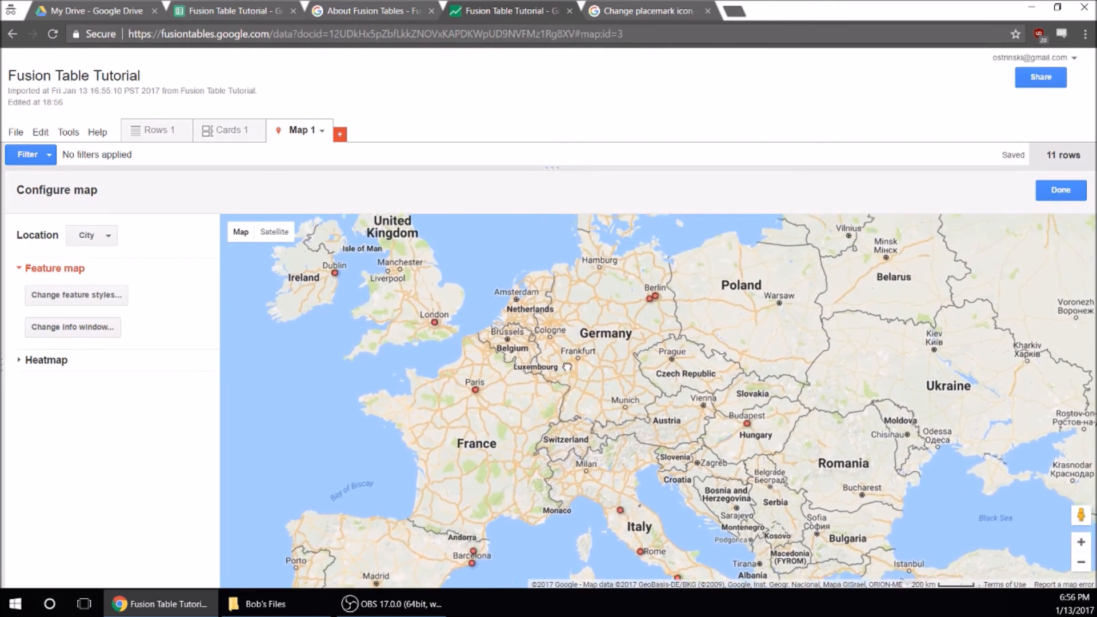
scroll(655, 307, up, 1)
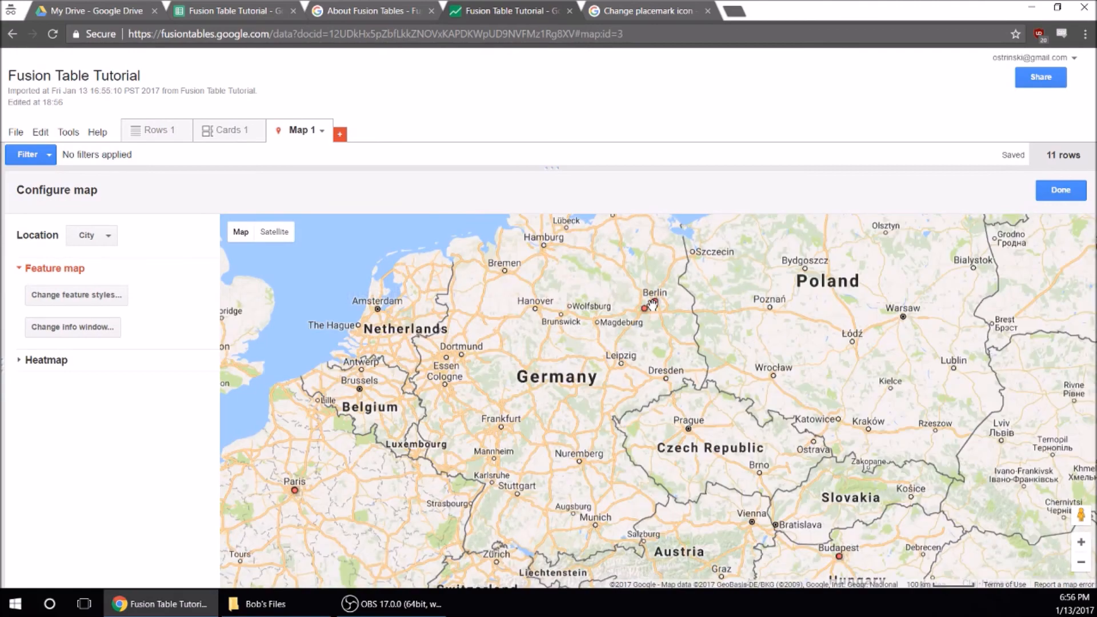
scroll(653, 304, up, 3)
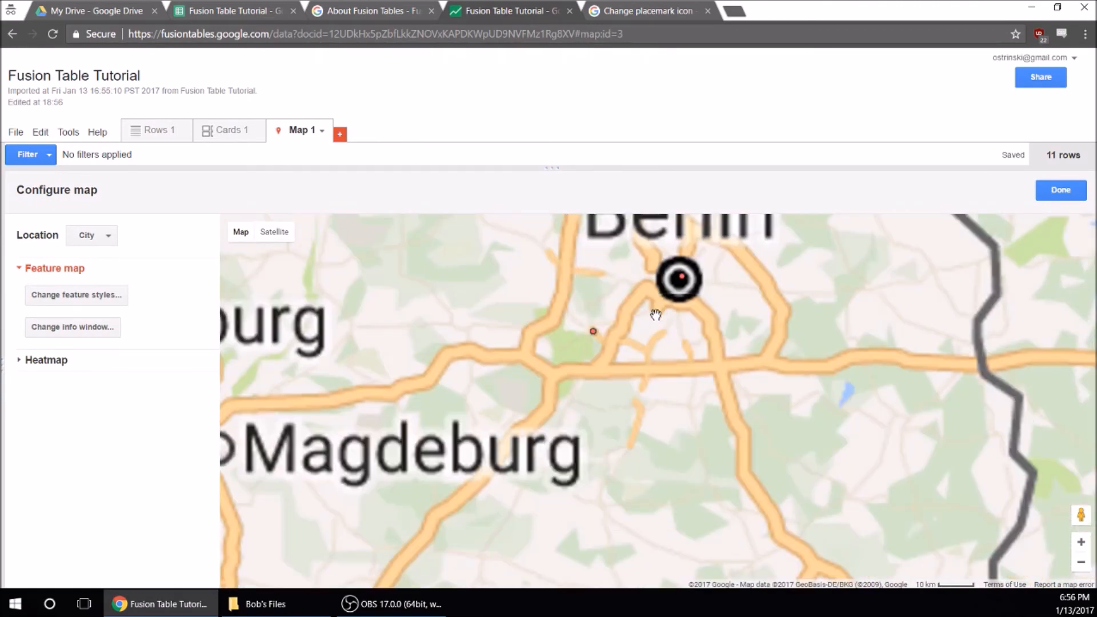
scroll(651, 317, down, 1)
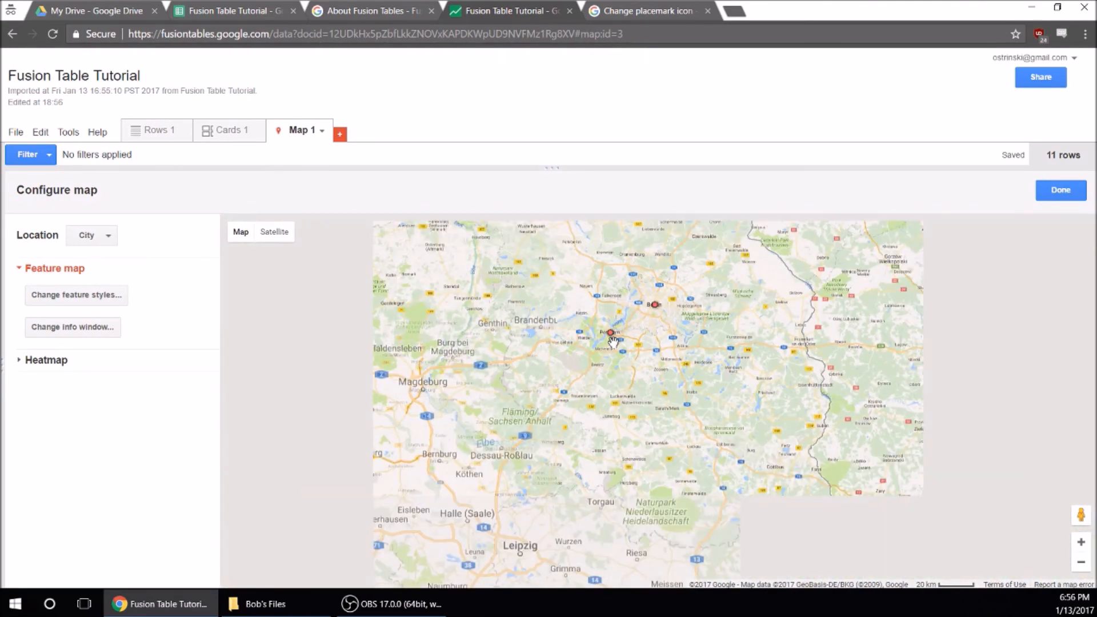
scroll(549, 373, down, 3)
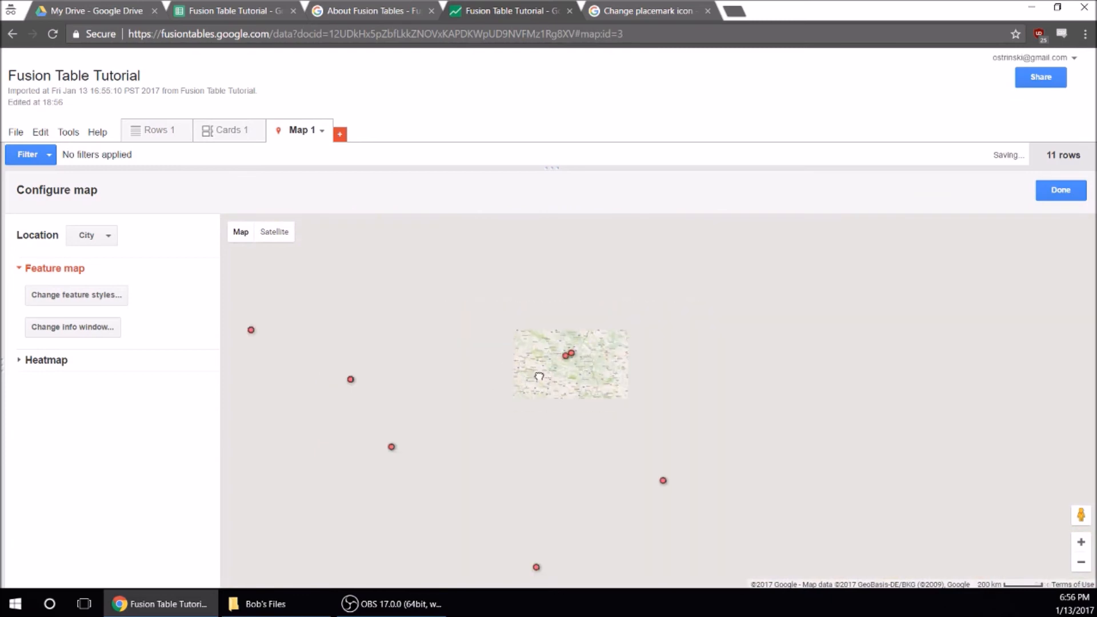
scroll(560, 359, down, 1)
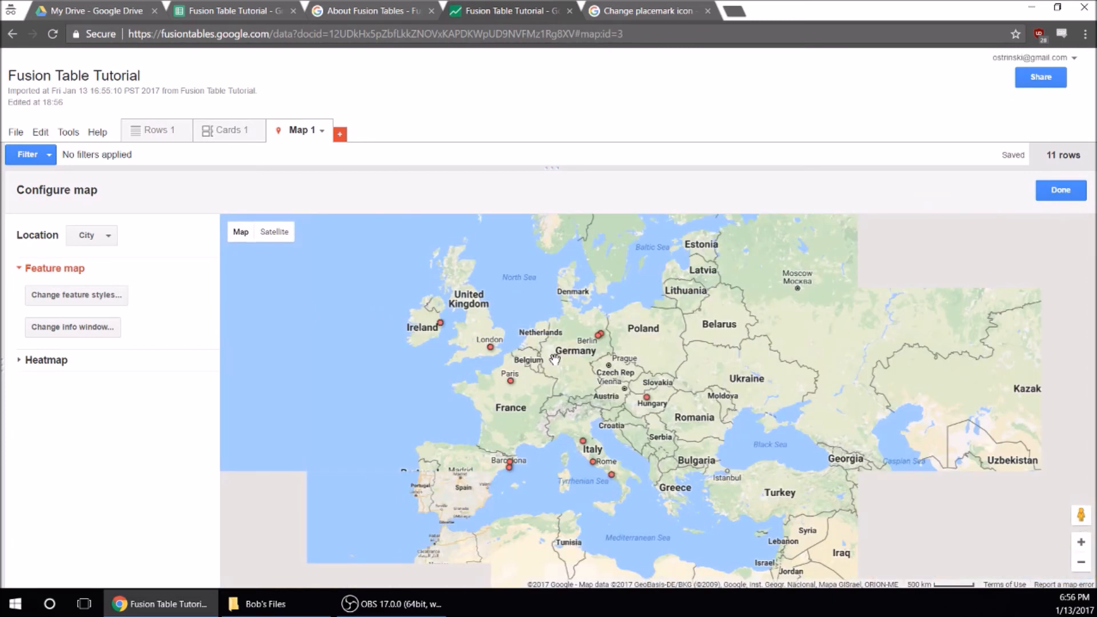
Change the map's feature styles so each point uses the icon specified in the Marker column, and save the style.
click(96, 296)
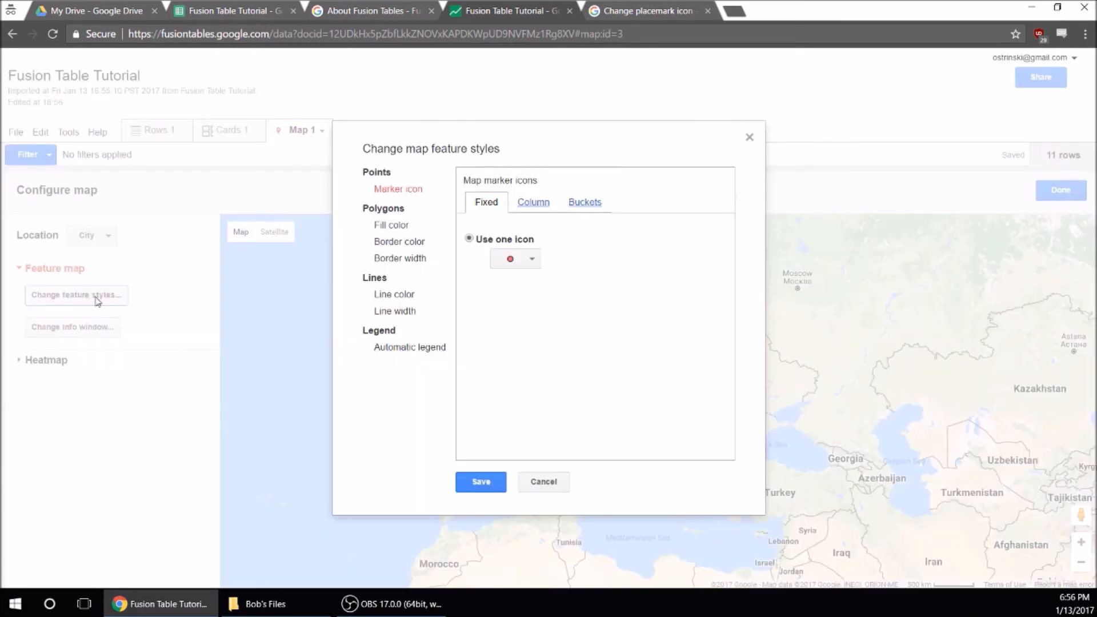
click(546, 207)
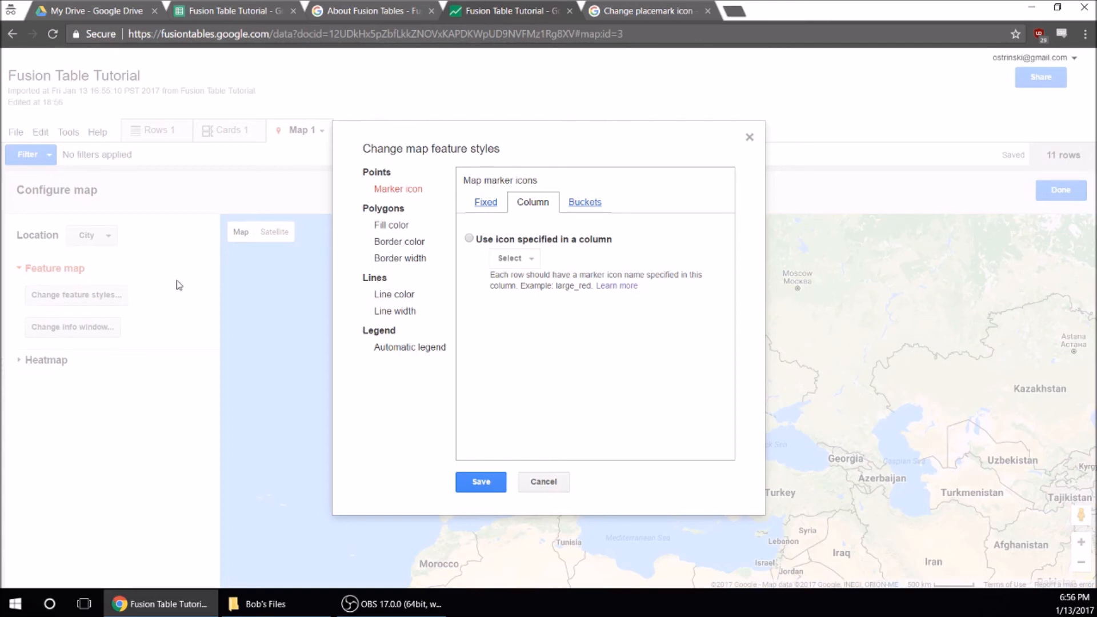
click(487, 204)
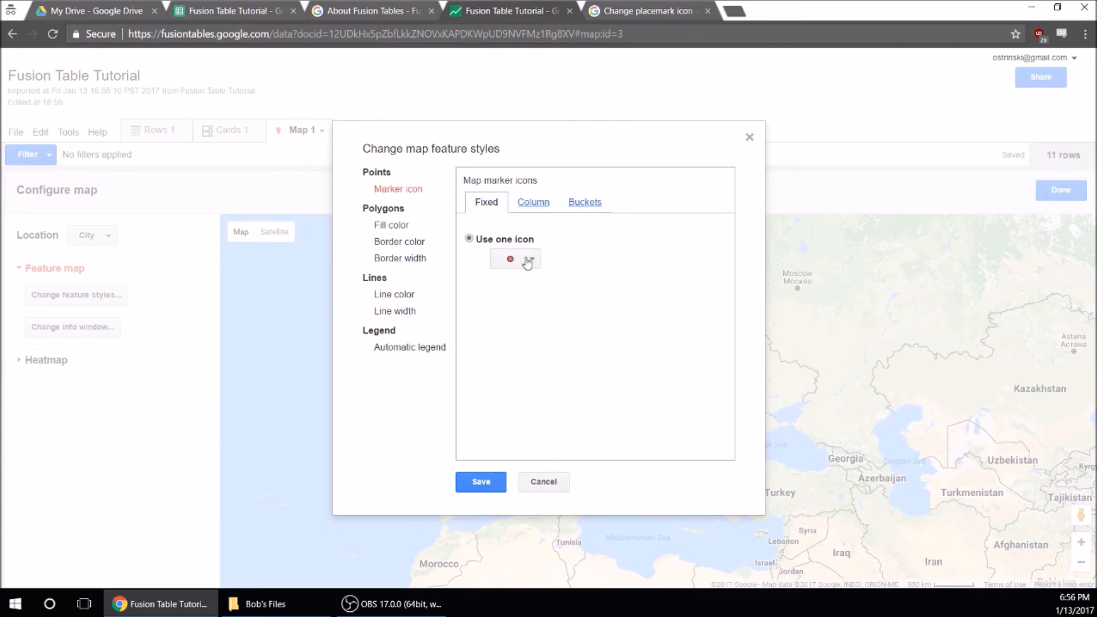
click(540, 203)
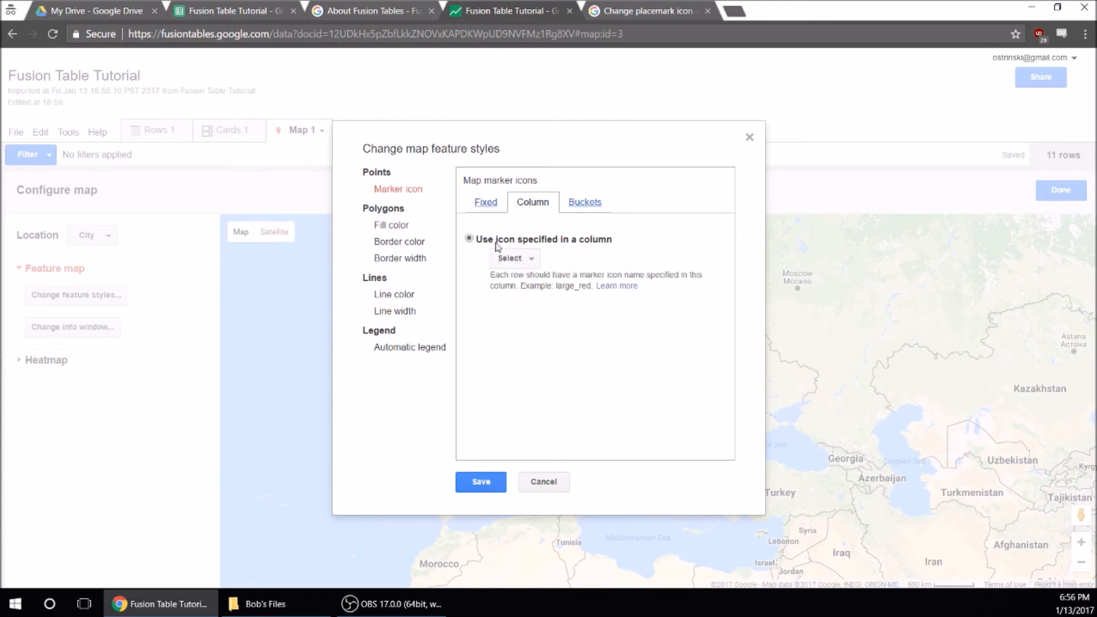
click(510, 258)
click(516, 292)
click(481, 483)
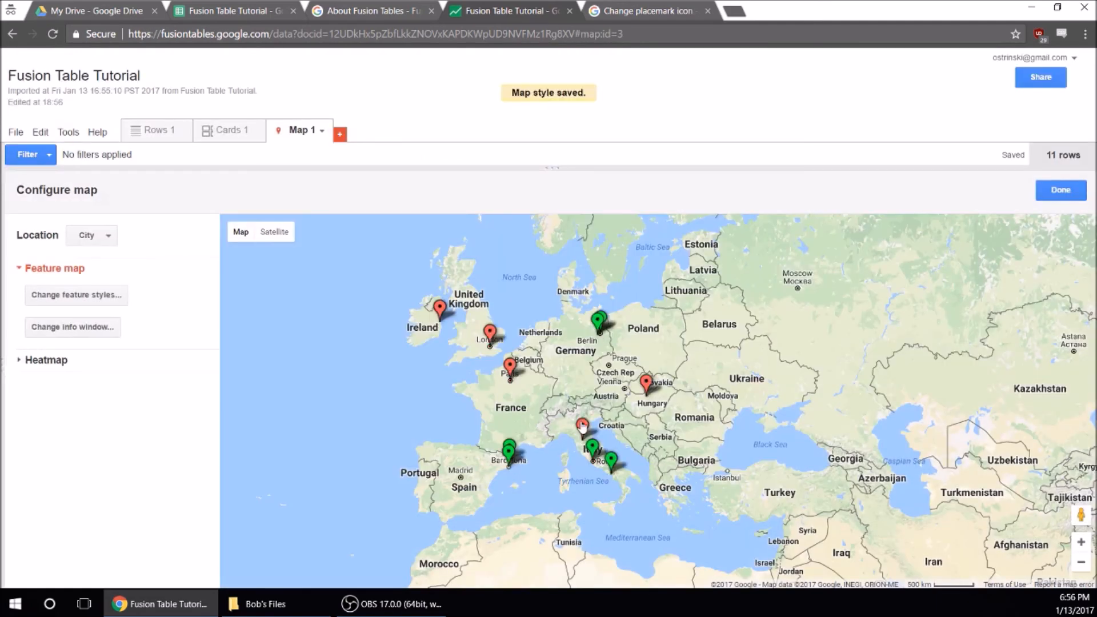
Check the city pins over western Europe and Italy, and open the info window of the Rome pin.
scroll(583, 428, up, 1)
mouse_move(530, 366)
mouse_down()
mouse_move(608, 404)
mouse_move(591, 380)
mouse_move(558, 386)
mouse_up()
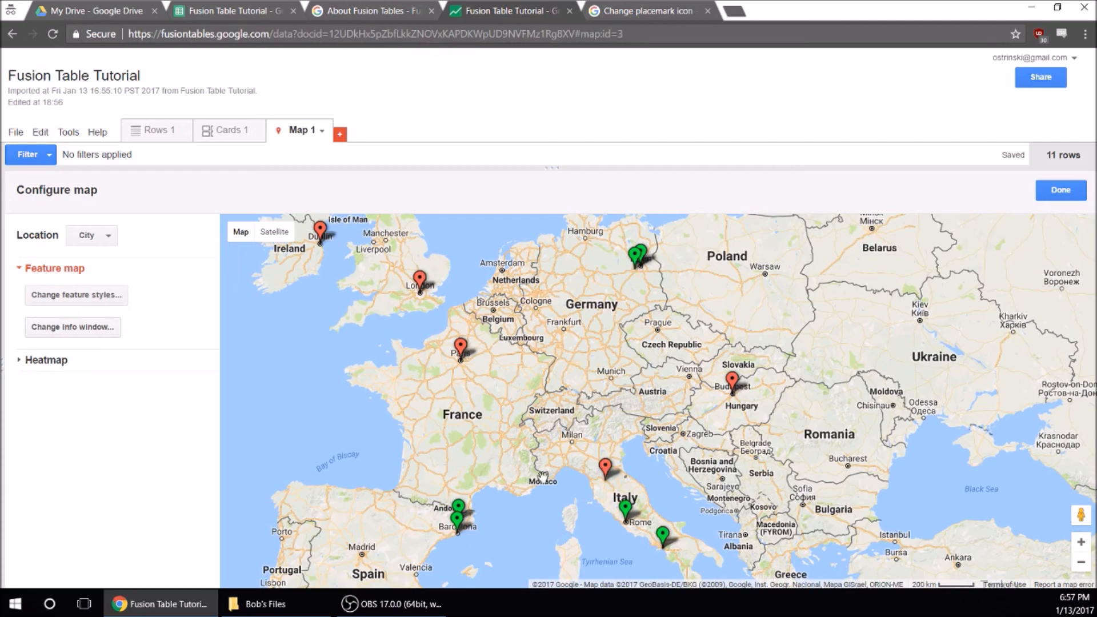
scroll(625, 511, up, 1)
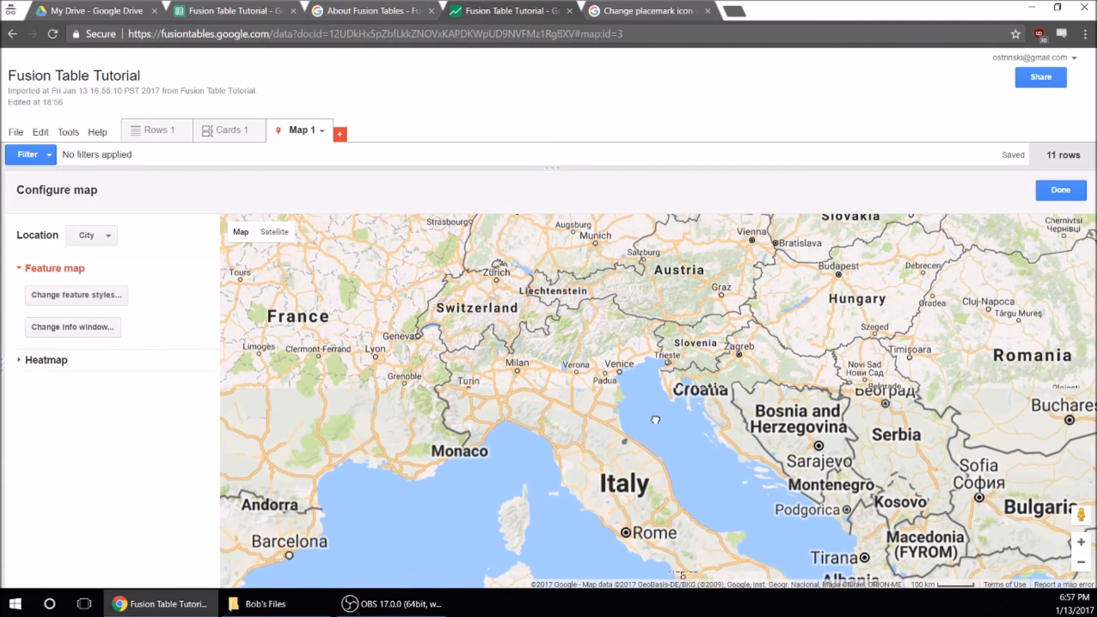
drag(636, 503, 626, 436)
click(574, 364)
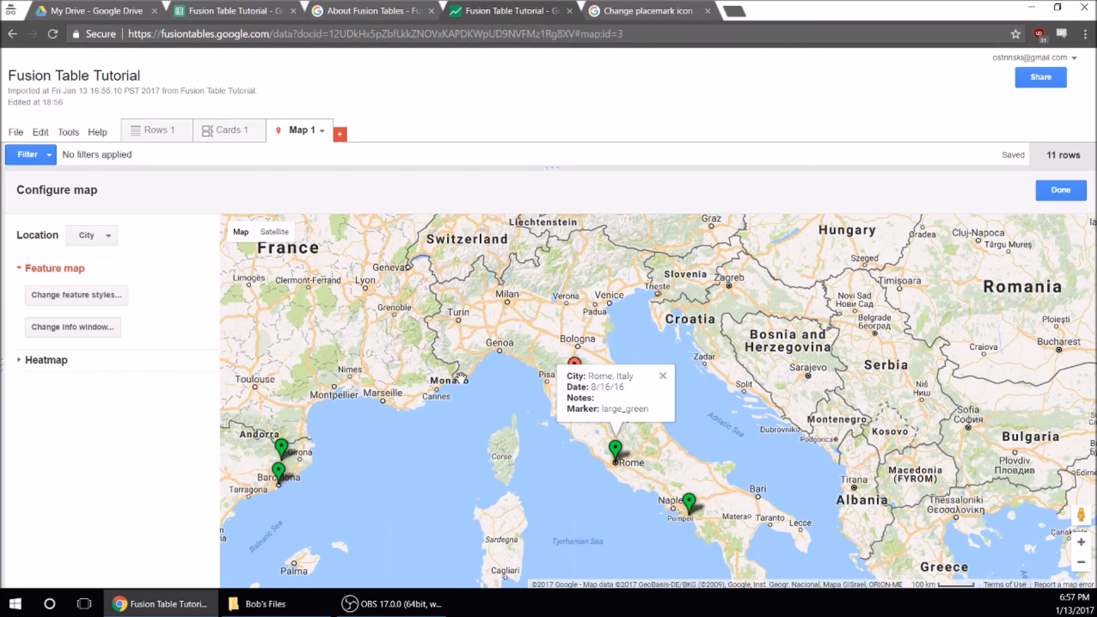
Exclude the Marker column from the map's automatic info window layout and save the layout.
click(103, 328)
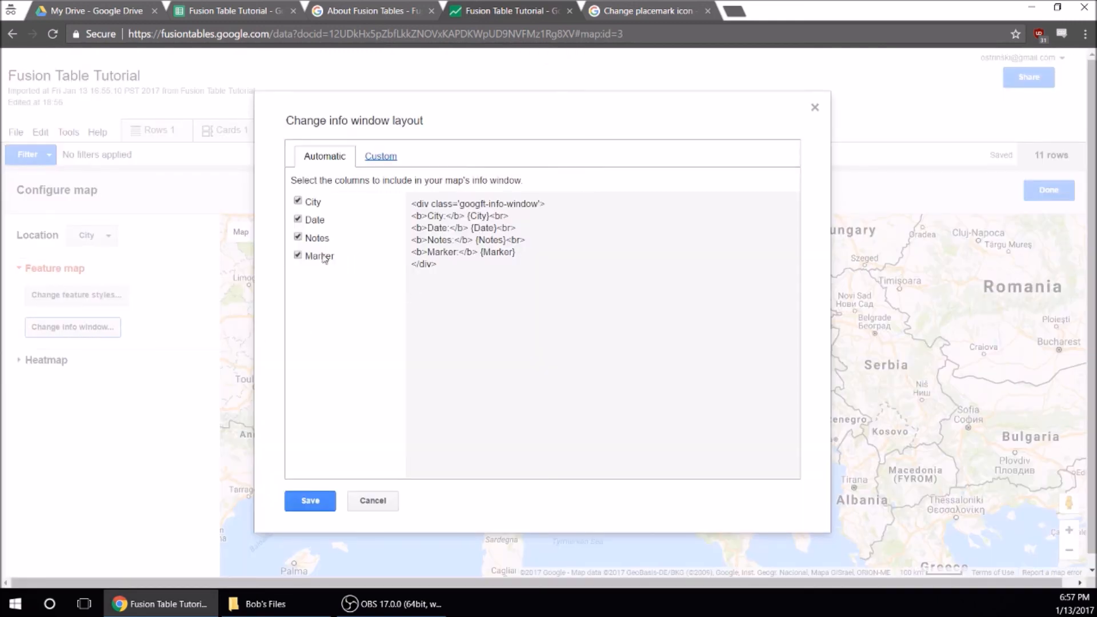
click(312, 257)
click(309, 499)
scroll(422, 449, down, 1)
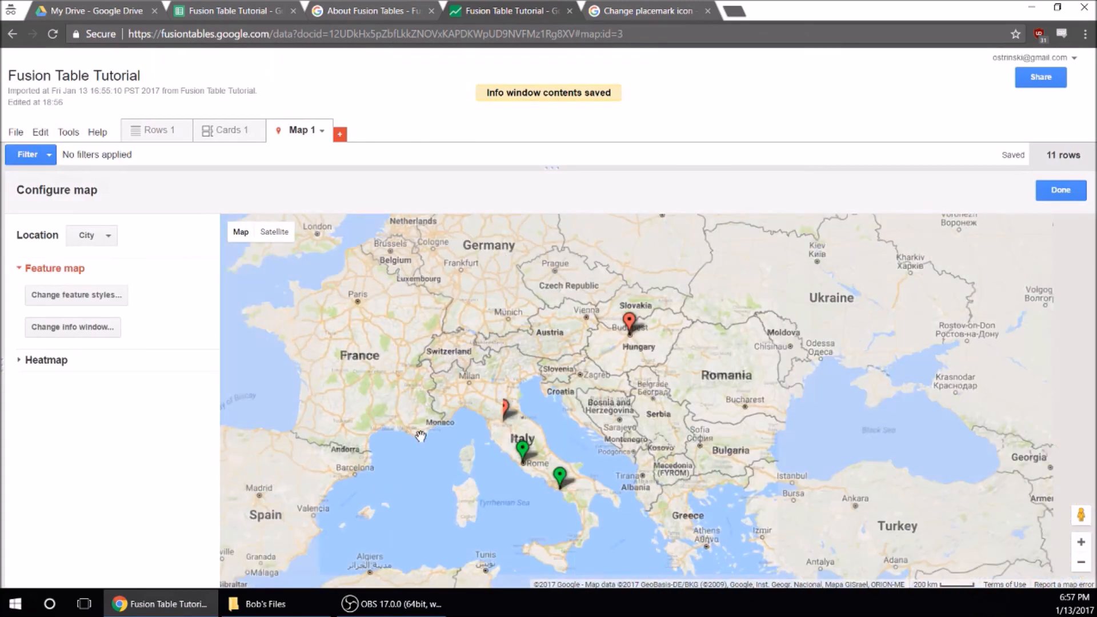
drag(426, 394, 497, 427)
scroll(500, 426, down, 1)
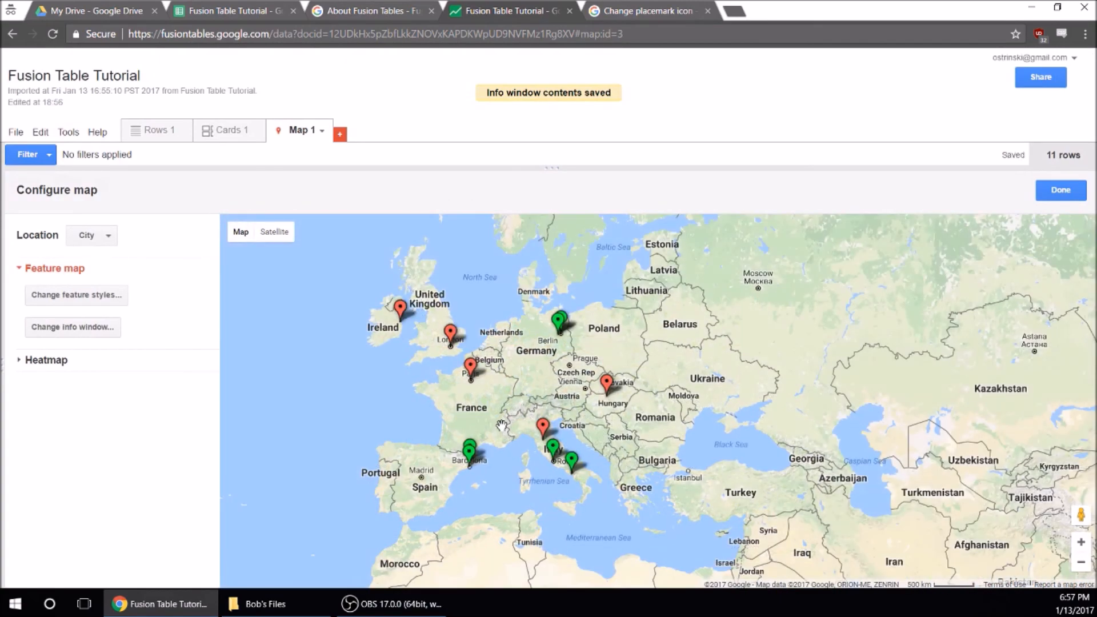
drag(487, 406, 550, 409)
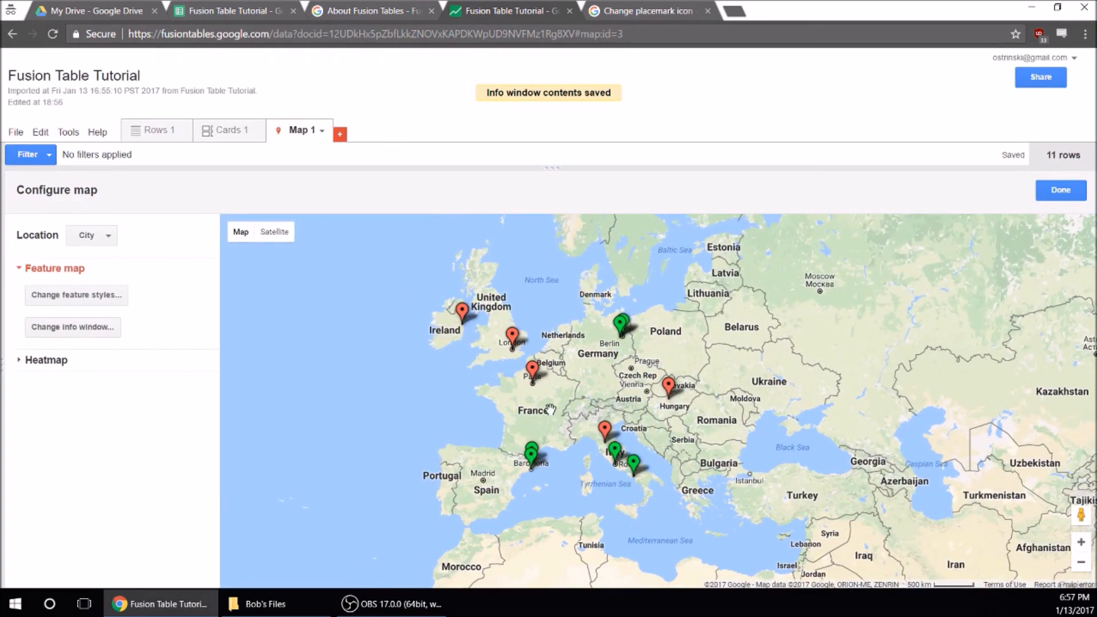
scroll(550, 410, up, 1)
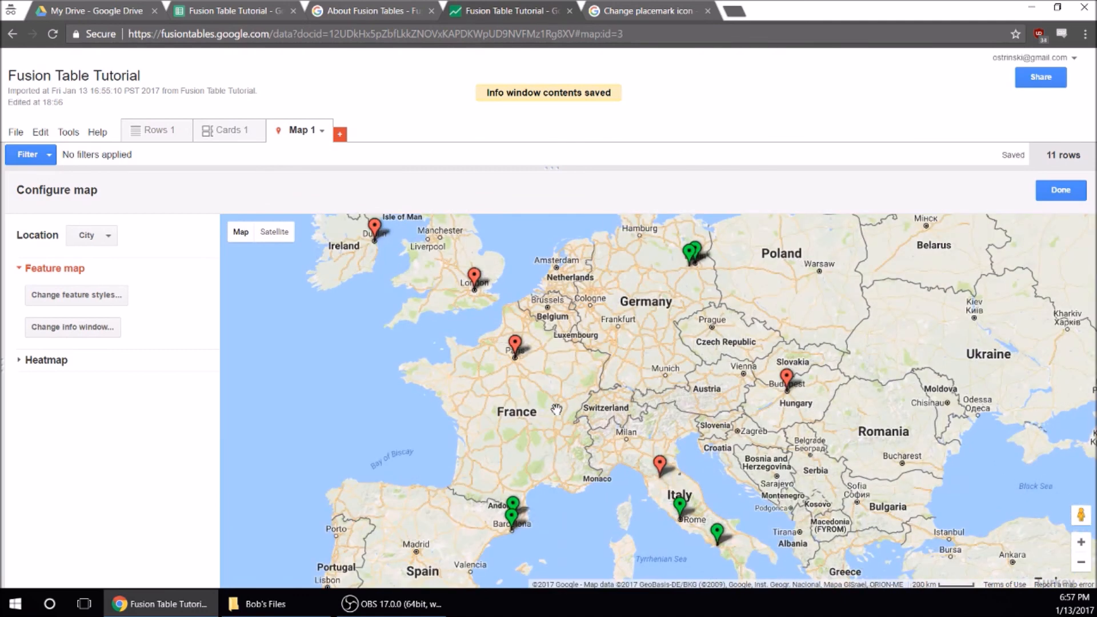